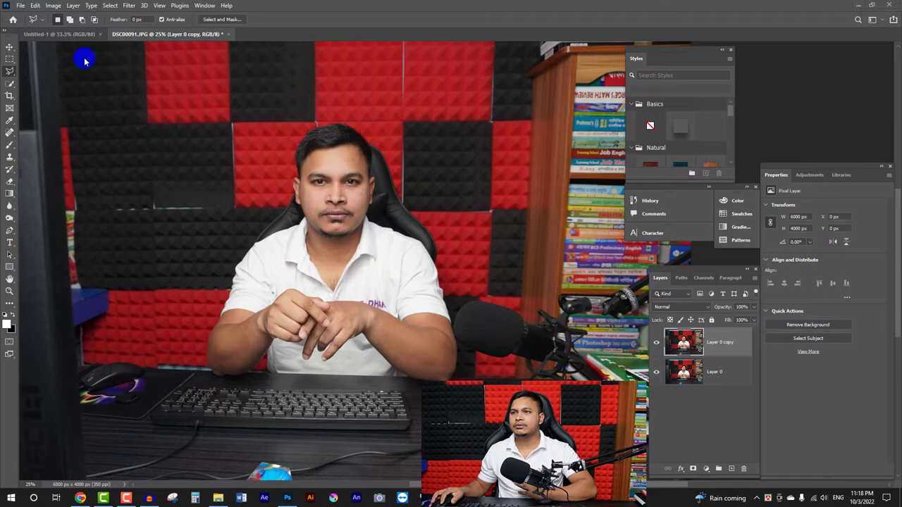
- Outline the seated man automatically with Select > Subject
click(110, 6)
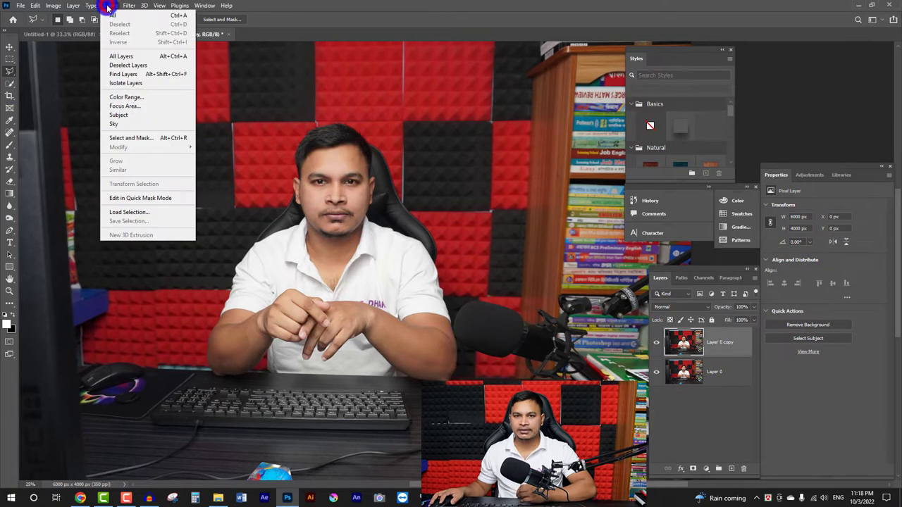
click(124, 117)
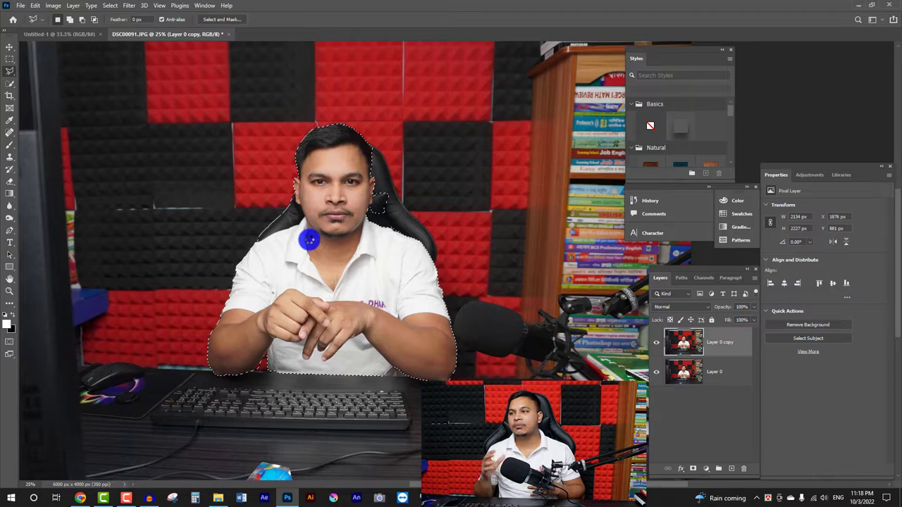
- Switch to the Polygonal Lasso Tool and zoom in on the man's head
right_click(10, 72)
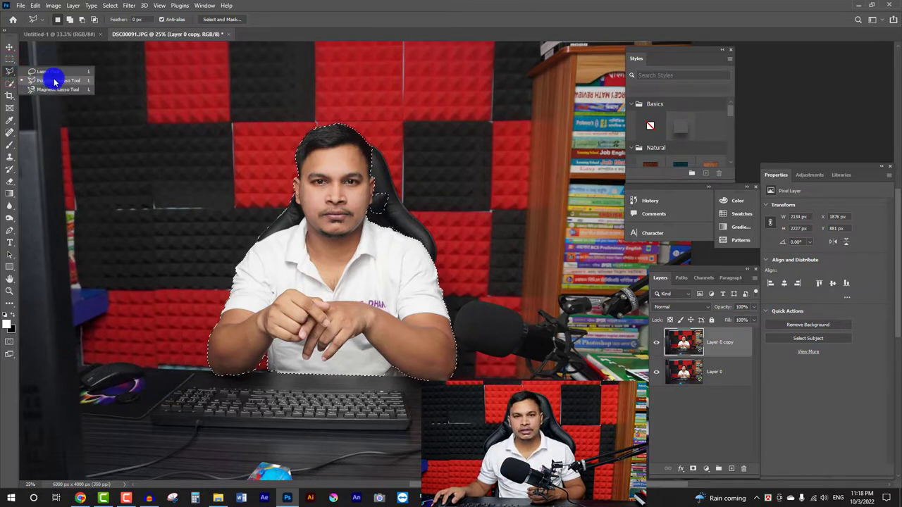
click(54, 82)
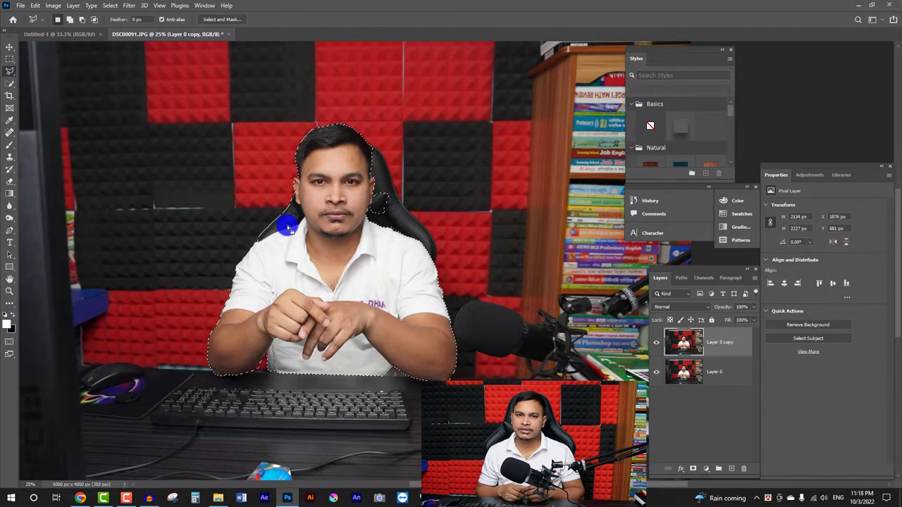
scroll(287, 228, up, 1)
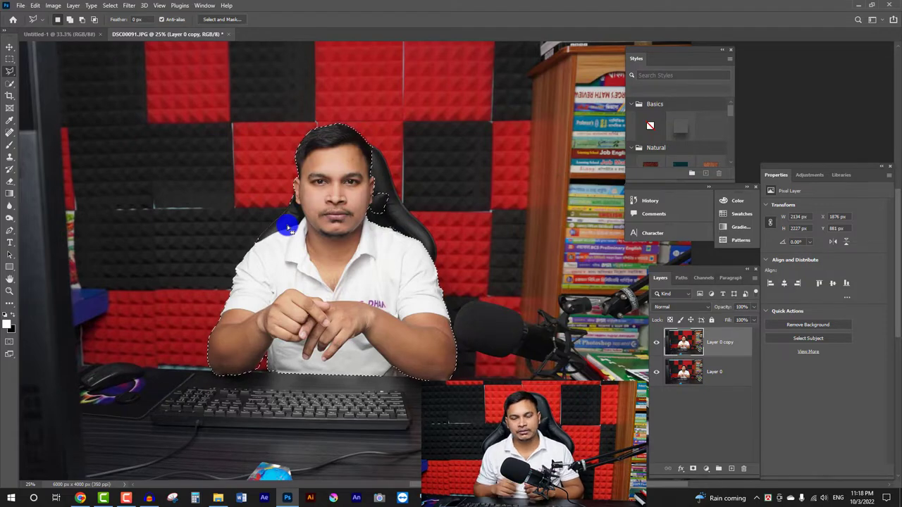
scroll(108, 302, up, 5)
scroll(75, 399, up, 3)
- Trace points along the neck, ear and head edges to exclude the chair edge
click(432, 261)
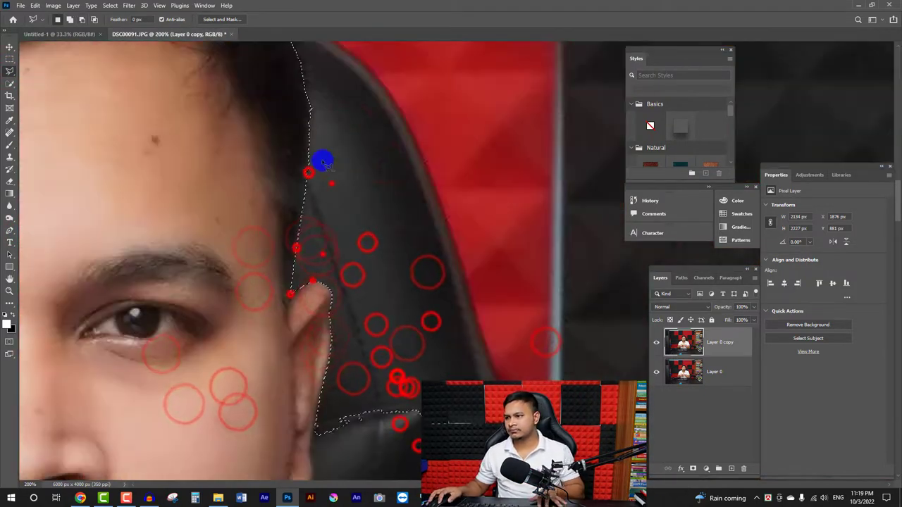
click(292, 92)
click(281, 135)
click(287, 189)
click(247, 222)
click(230, 280)
click(215, 321)
click(244, 162)
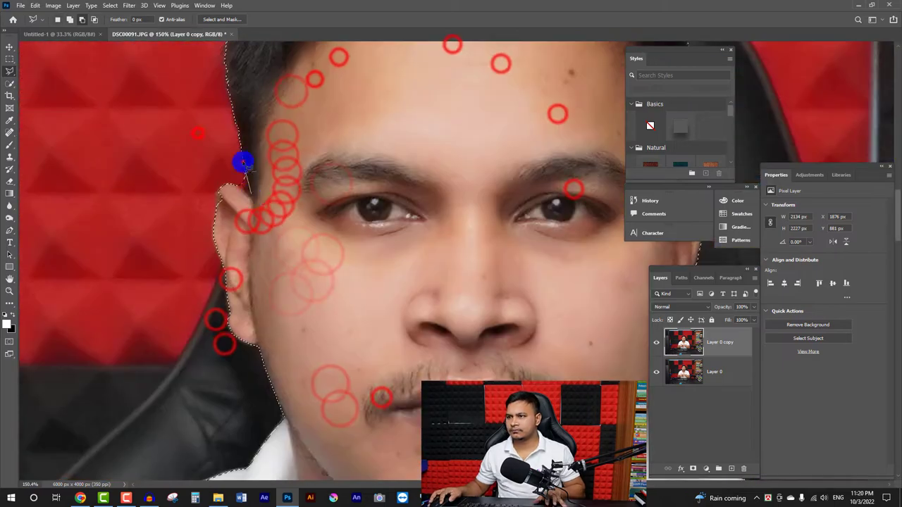
click(225, 225)
click(520, 348)
click(364, 261)
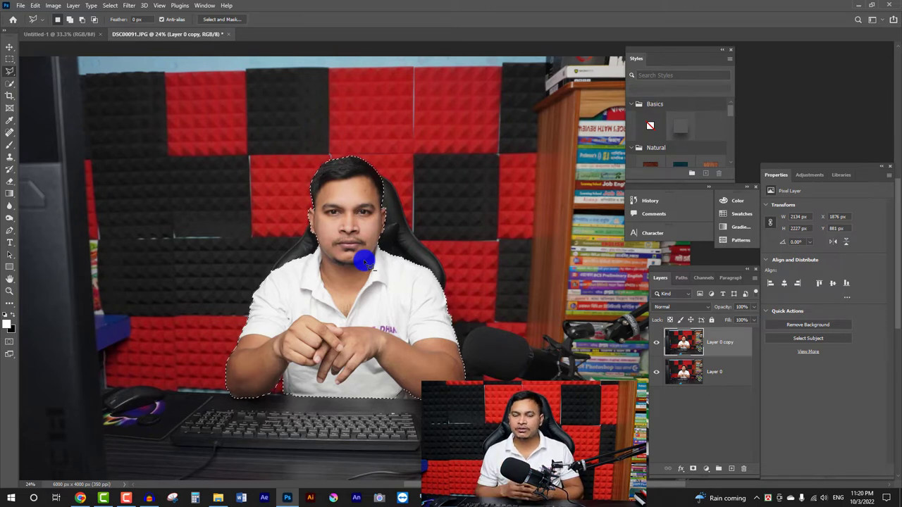
- Delete the original Layer 0, then undo an accidental erase of the man
key(Delete)
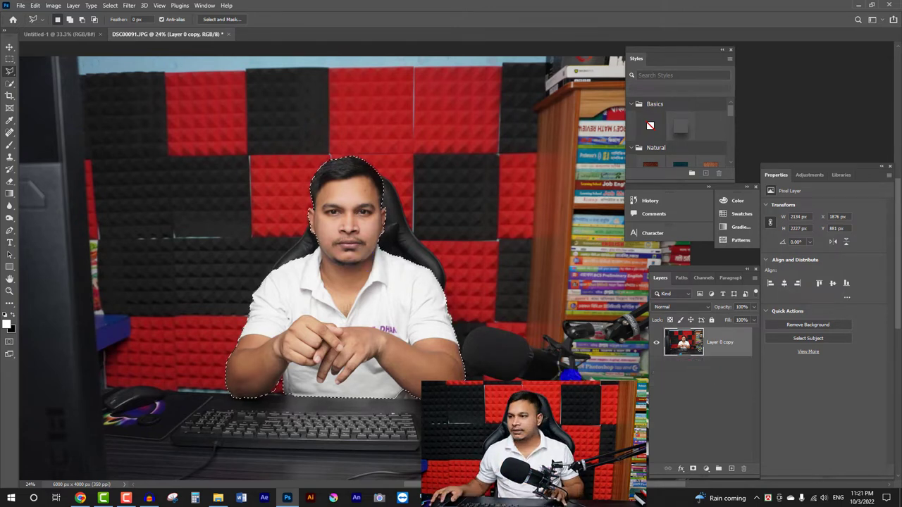
key(Delete)
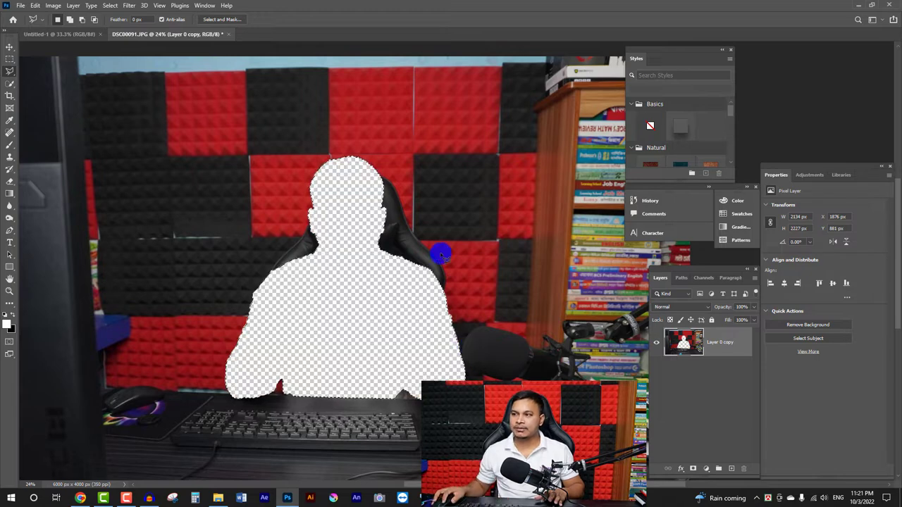
key(ctrl+z)
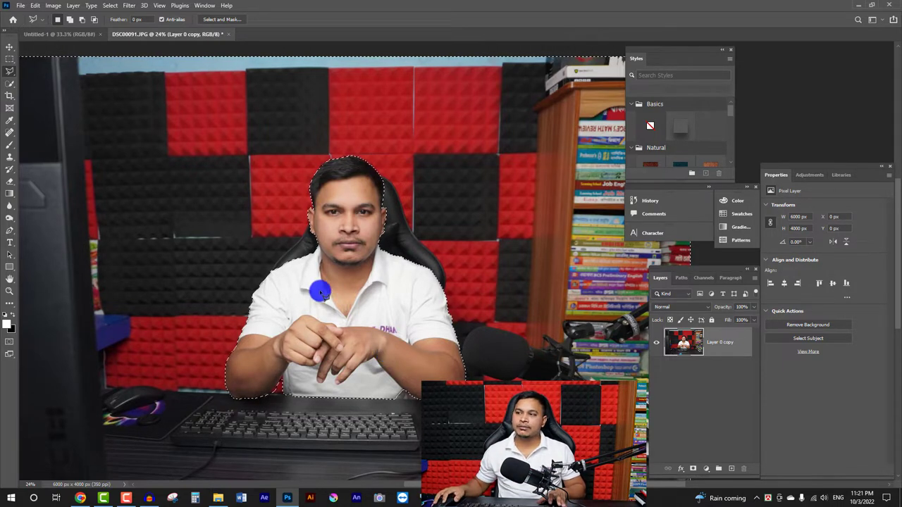
- Open Feather Selection for the man's selection with a 3-pixel radius
right_click(308, 228)
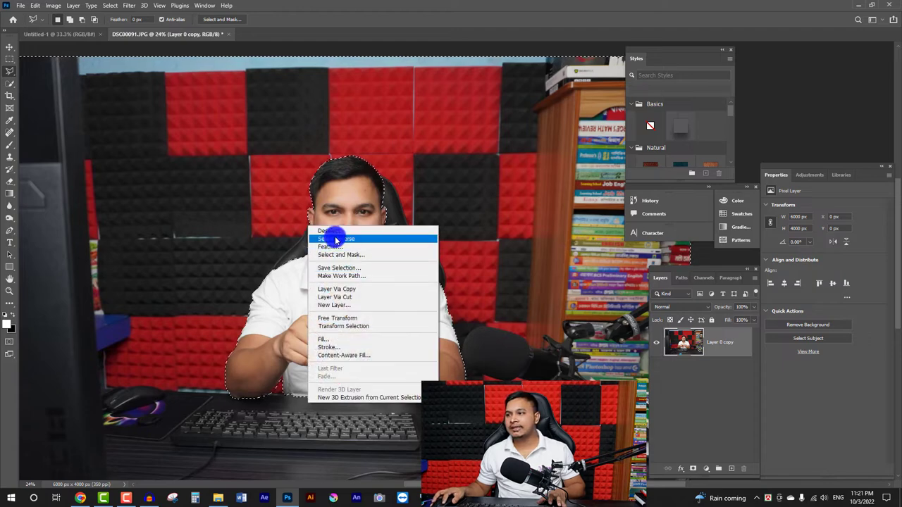
click(349, 192)
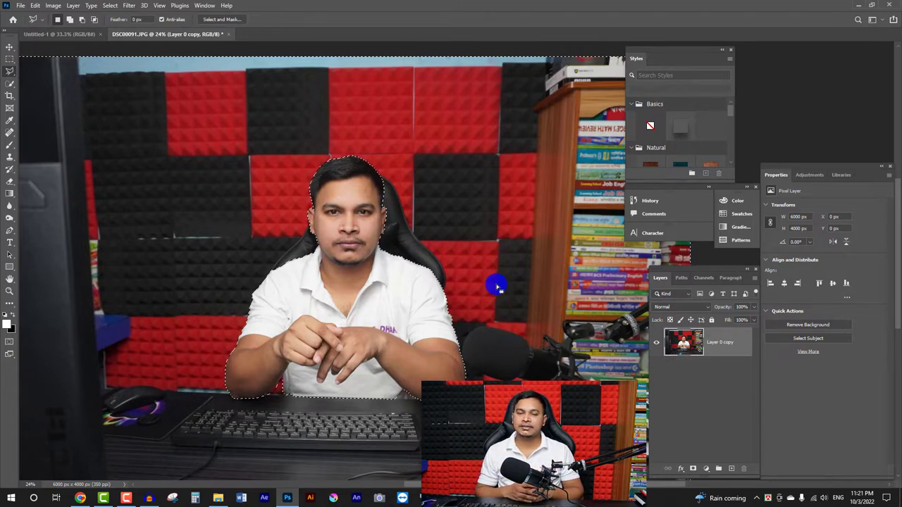
right_click(313, 174)
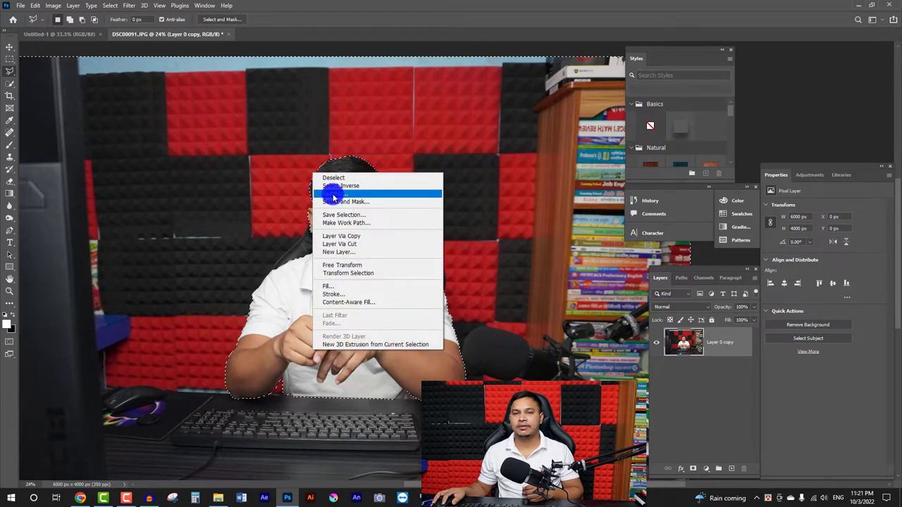
click(333, 197)
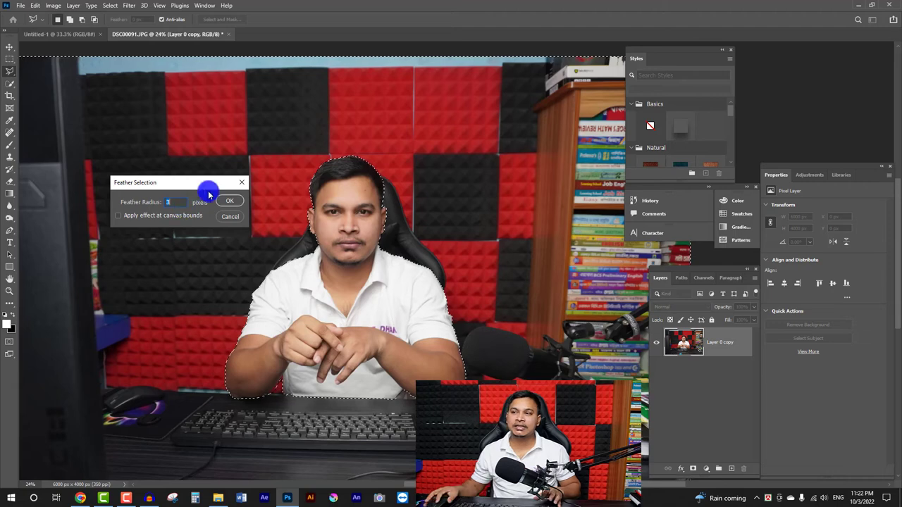
- Feather the selection by 3 pixels and delete the background to transparency
click(233, 200)
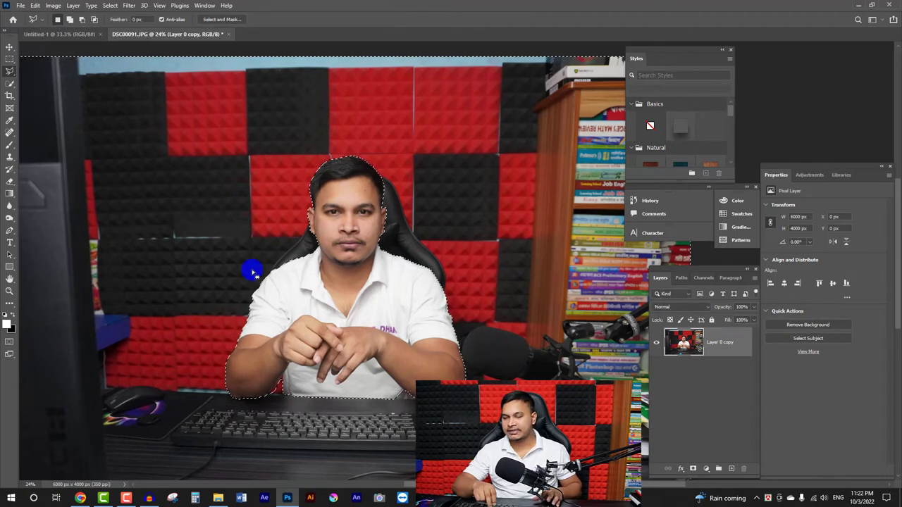
key(Delete)
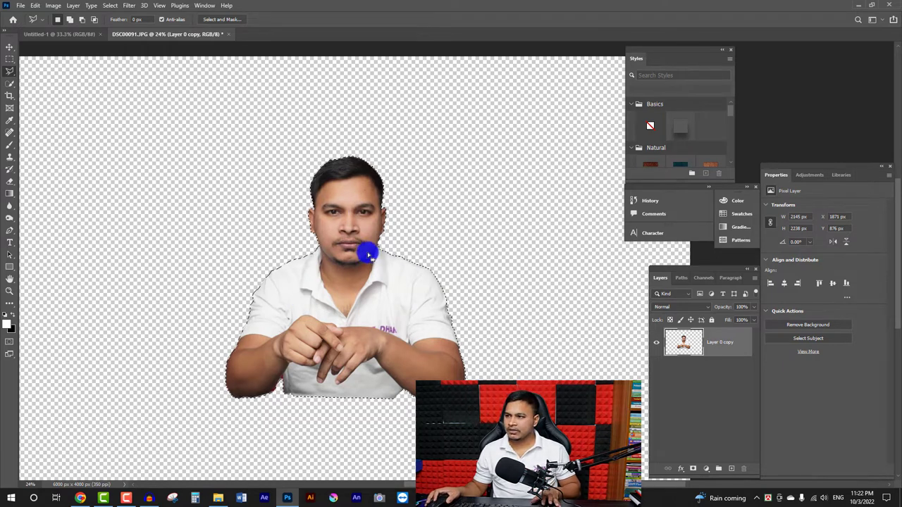
scroll(365, 240, up, 3)
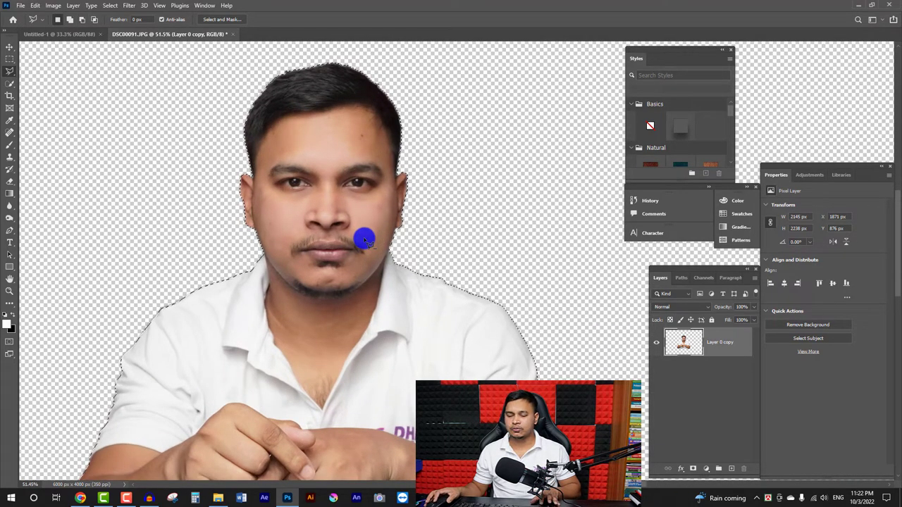
- Brighten the cutout with a Curves point raising input 115 to output 136
key(ctrl+m)
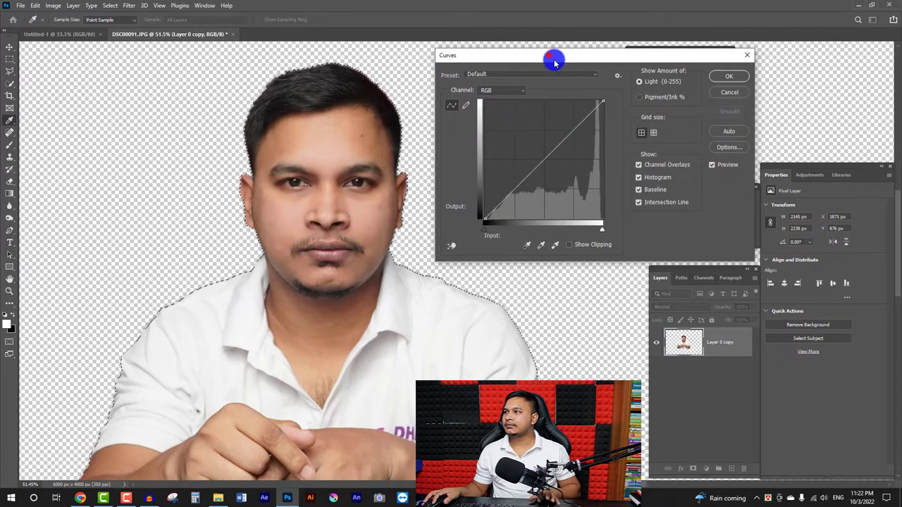
drag(546, 56, 559, 61)
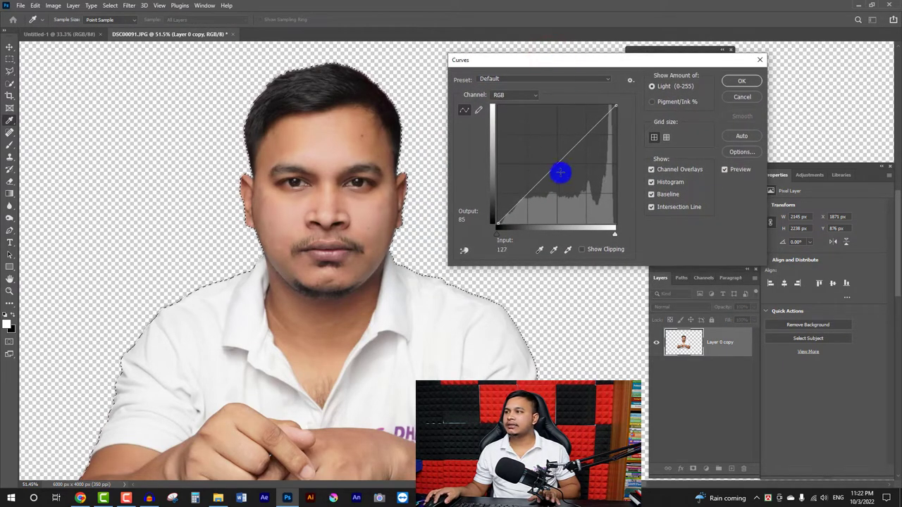
click(551, 161)
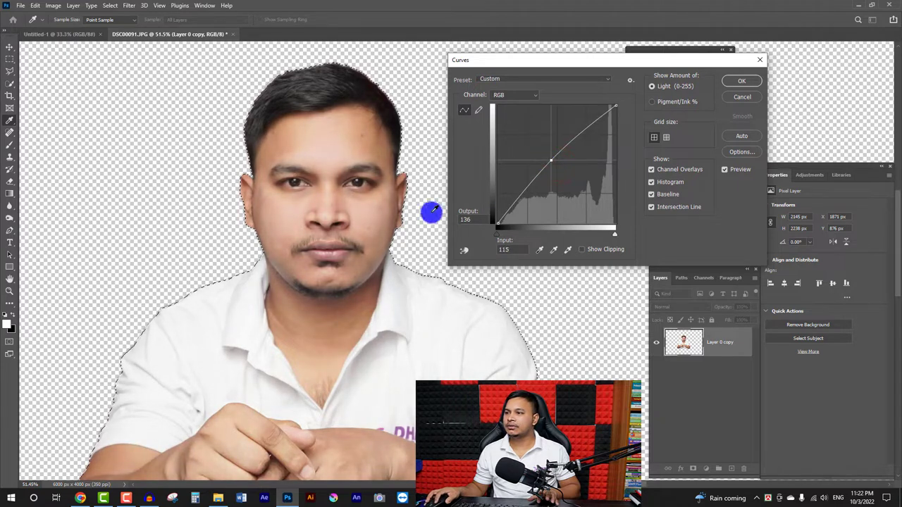
click(743, 82)
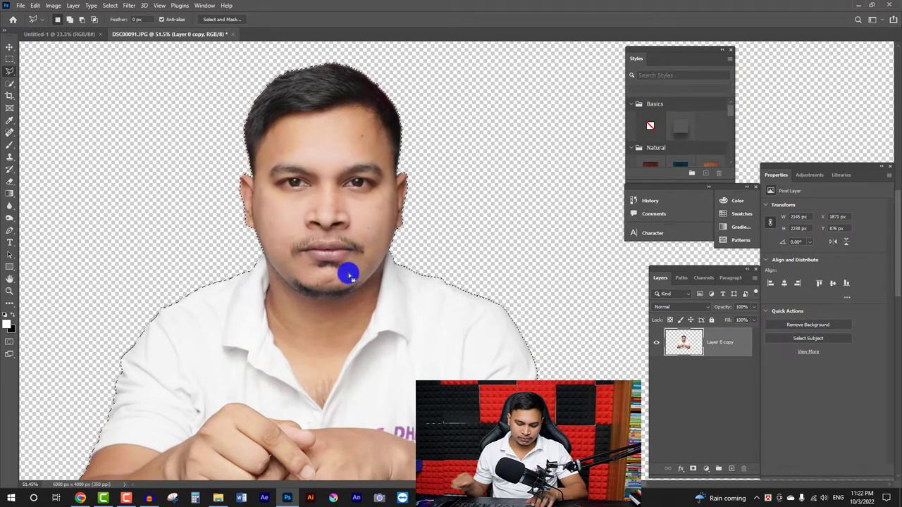
- Switch to the Brush at 14% opacity and open the foreground Color Picker
click(10, 145)
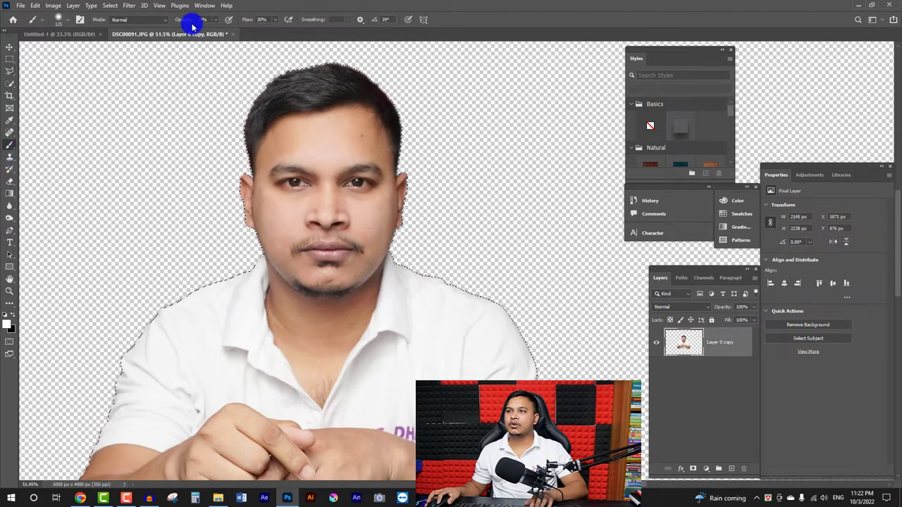
click(246, 25)
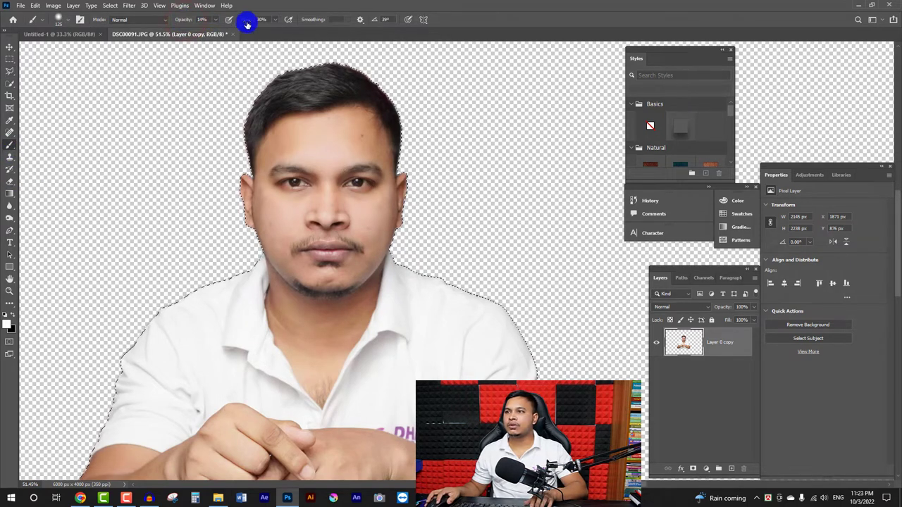
click(176, 41)
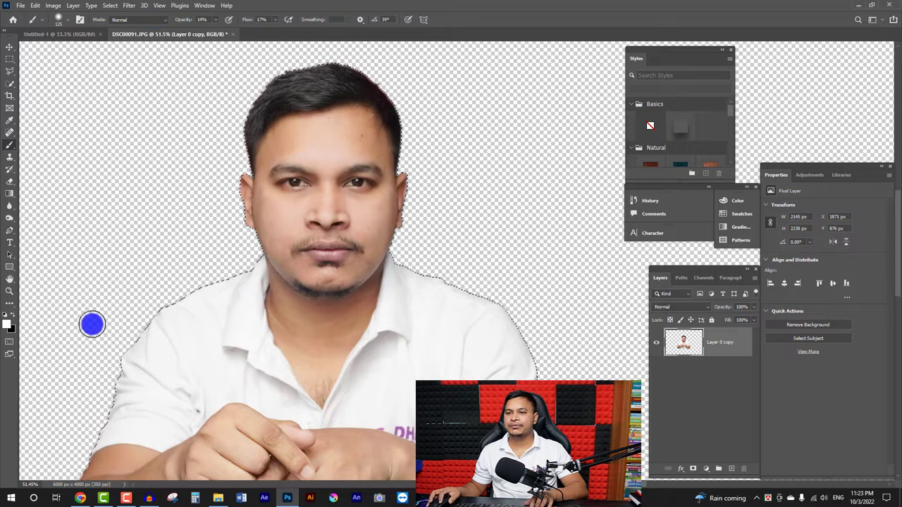
click(9, 325)
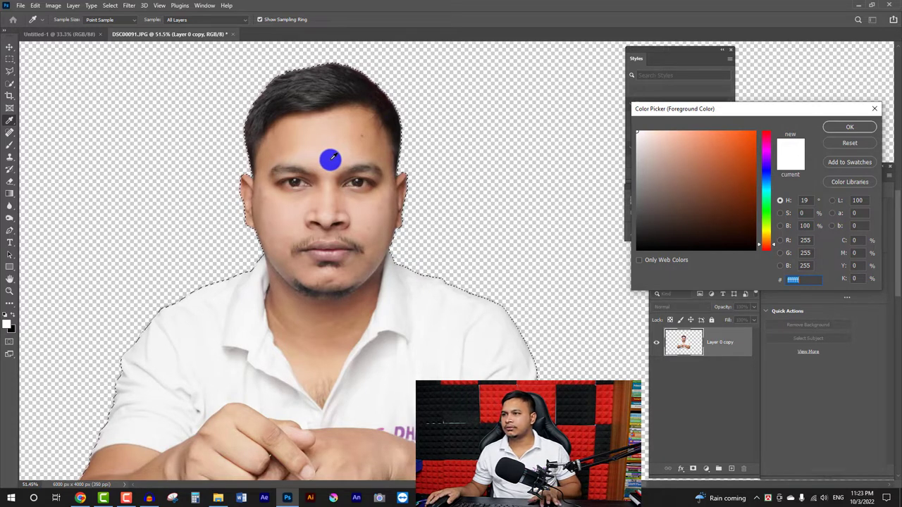
- Set the foreground colour to skin tone eccdc1 sampled from the forehead
click(309, 150)
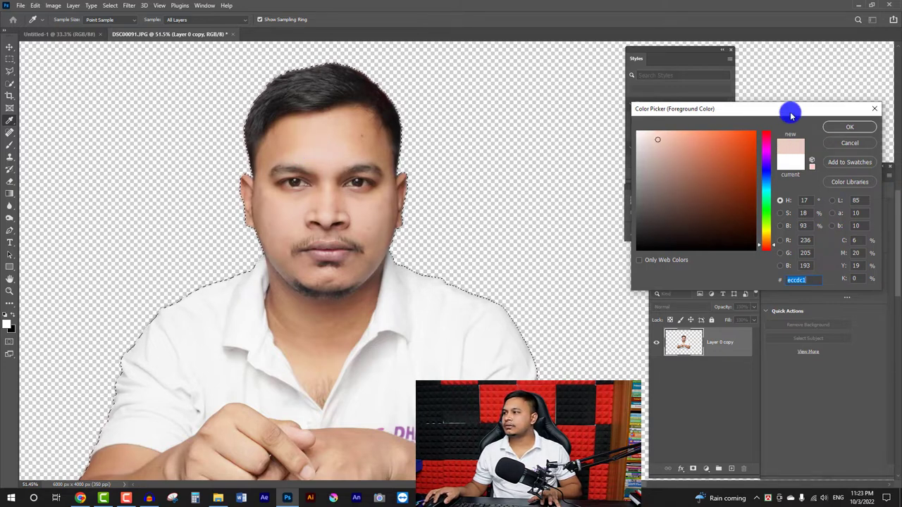
drag(802, 110, 759, 101)
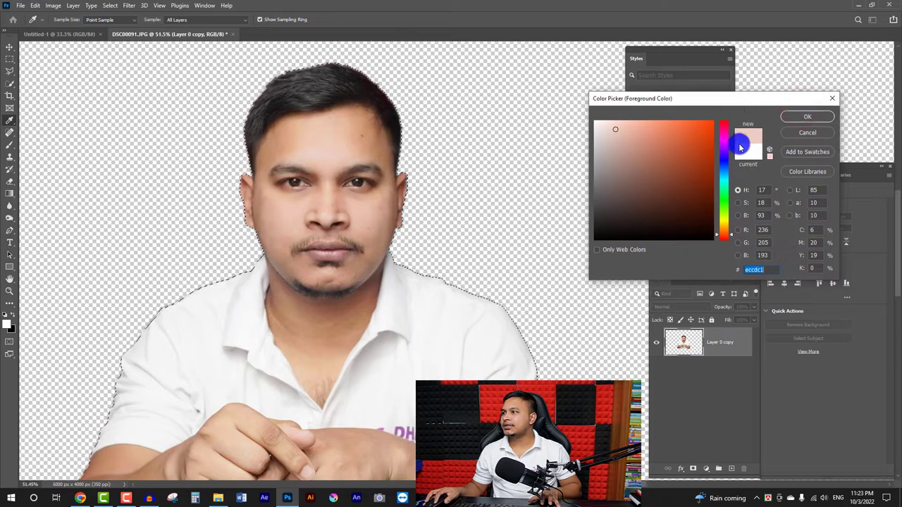
click(811, 121)
key(b)
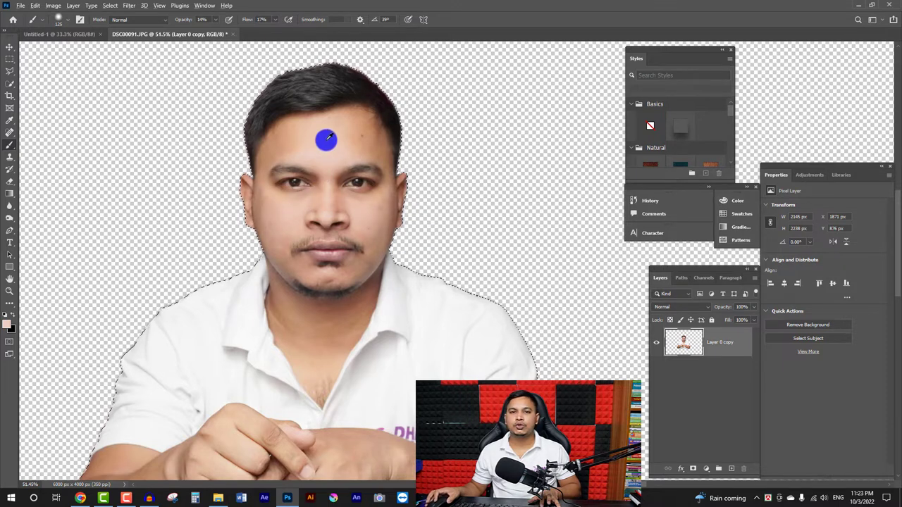
- Zoom in, shrink the brush slightly, and paint faint skin tone over the forehead
scroll(326, 140, up, 3)
scroll(326, 140, up, 2)
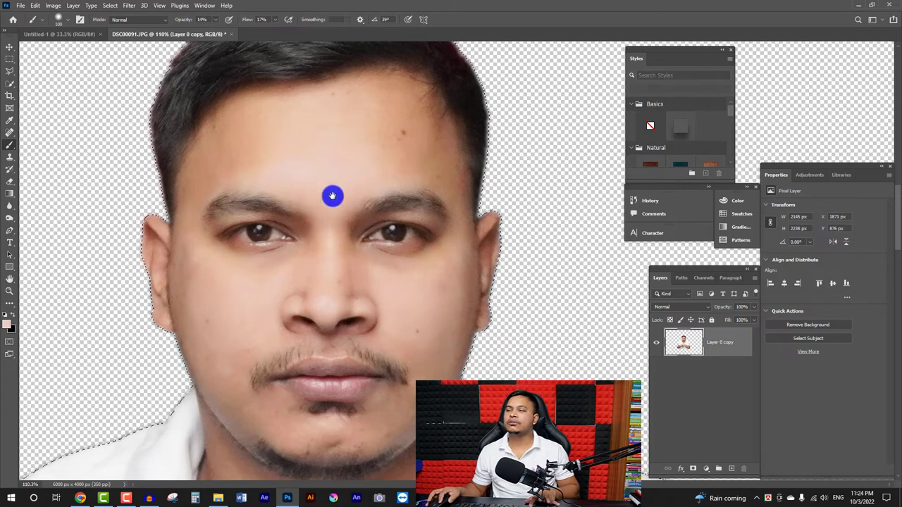
mouse_move(339, 205)
mouse_down()
mouse_move(304, 205)
mouse_move(326, 181)
mouse_move(306, 187)
mouse_up()
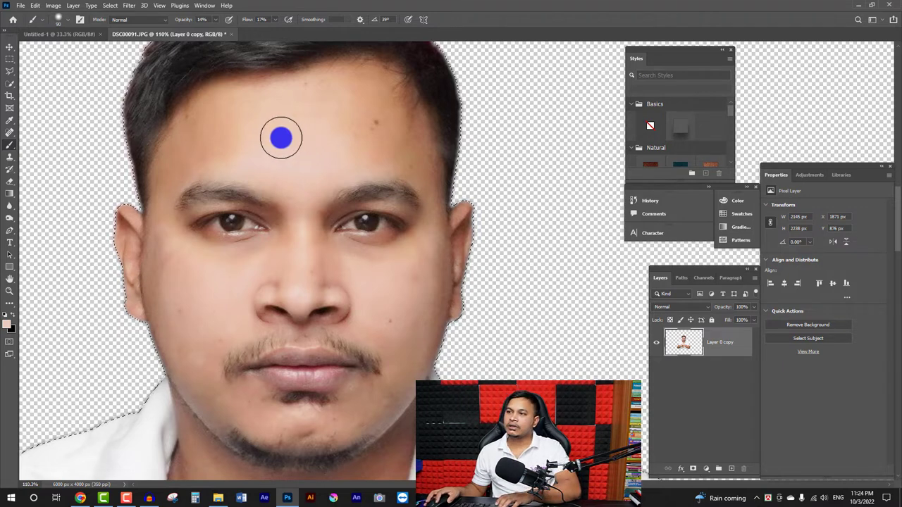
key(bracketleft)
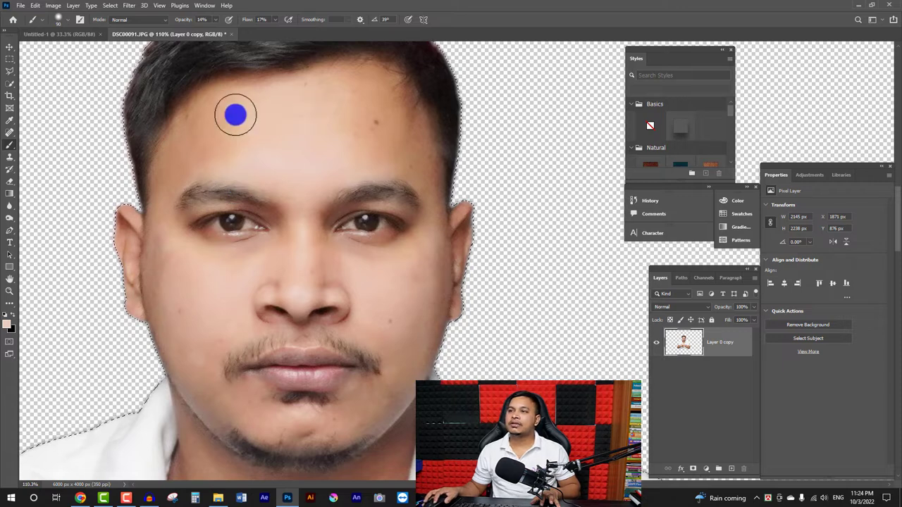
mouse_move(247, 106)
mouse_down()
mouse_move(193, 143)
mouse_move(226, 145)
mouse_move(175, 169)
mouse_move(153, 208)
mouse_up()
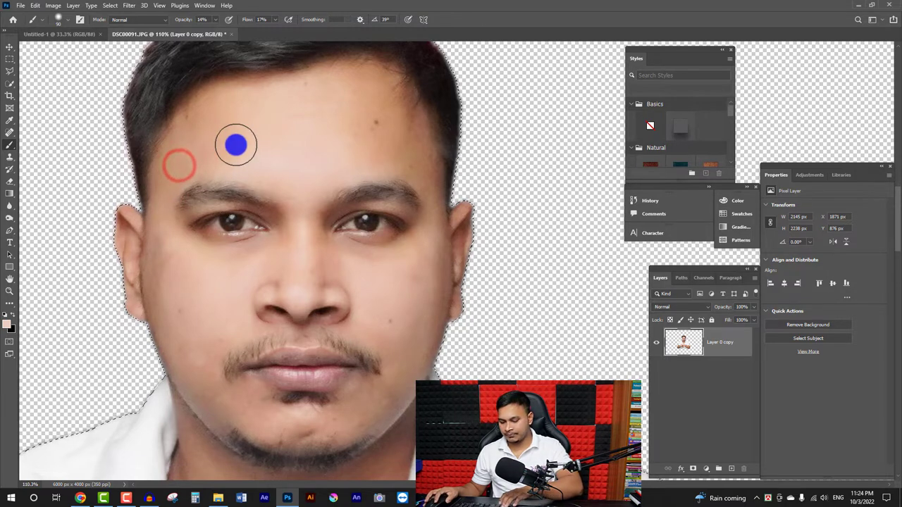
drag(198, 152, 215, 153)
drag(206, 110, 198, 122)
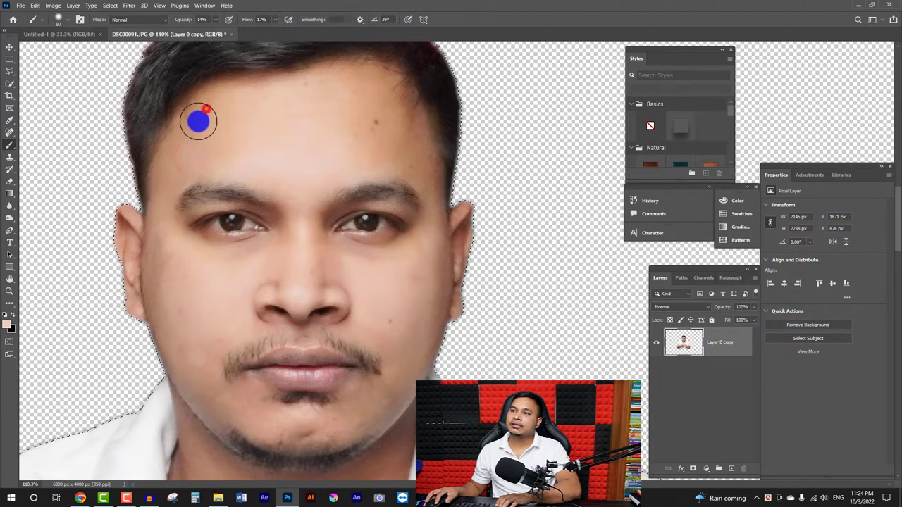
- Paint faint skin-tone strokes over the left cheek to even it out
mouse_move(161, 251)
mouse_down()
mouse_move(169, 298)
mouse_move(162, 234)
mouse_move(225, 296)
mouse_move(282, 222)
mouse_move(279, 248)
mouse_up()
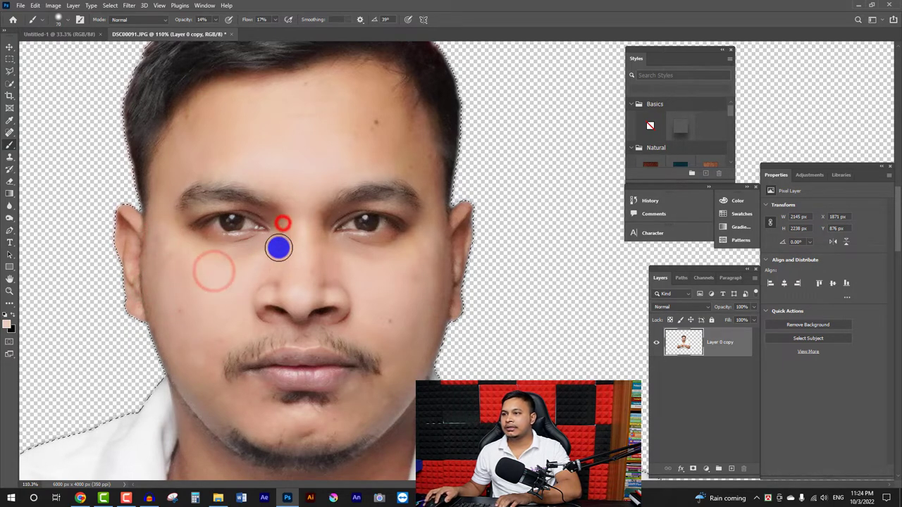
scroll(232, 254, down, 2)
scroll(190, 282, down, 2)
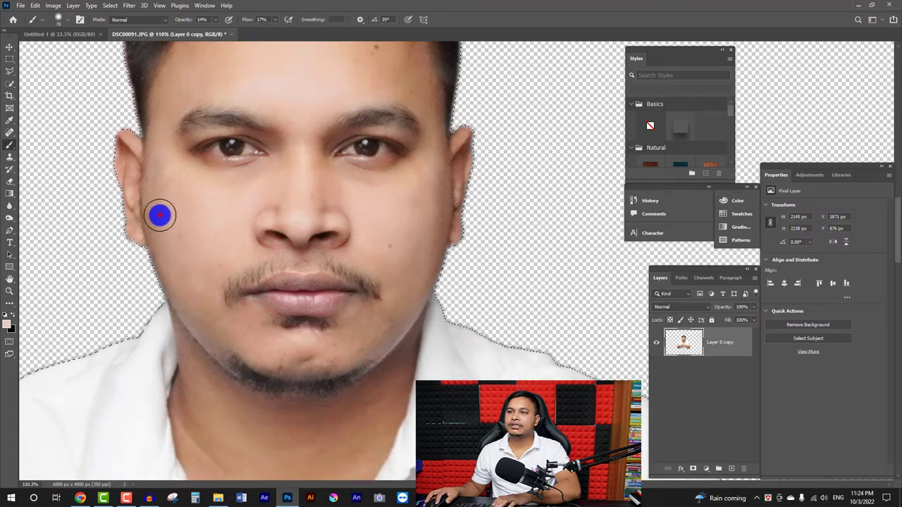
drag(160, 216, 175, 266)
mouse_move(159, 233)
mouse_down()
mouse_move(173, 282)
mouse_move(228, 352)
mouse_up()
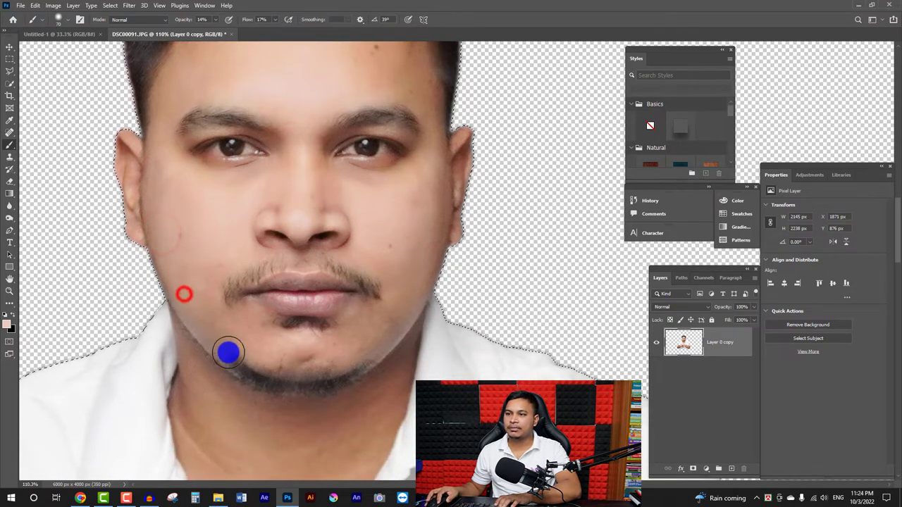
drag(179, 259, 190, 291)
drag(218, 320, 214, 280)
scroll(229, 303, down, 2)
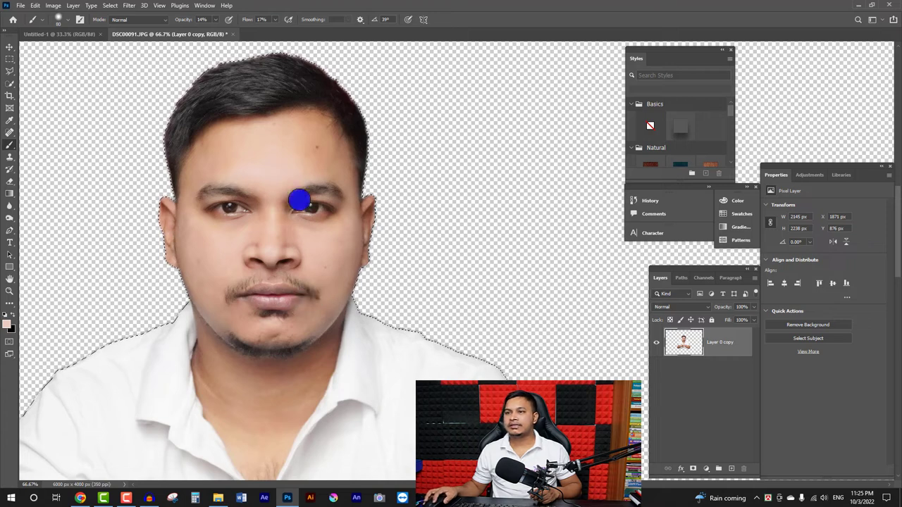
- Pick the Spot Healing Brush Tool from the healing tools flyout
click(11, 134)
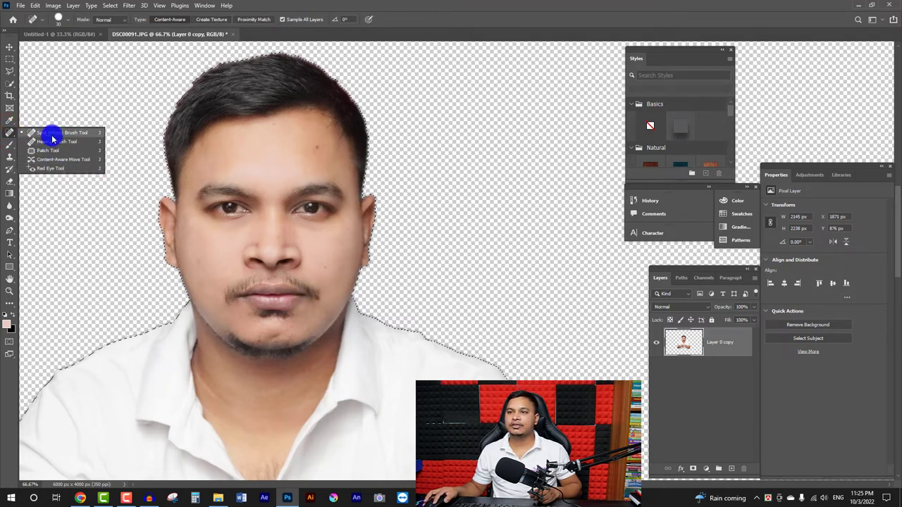
click(58, 136)
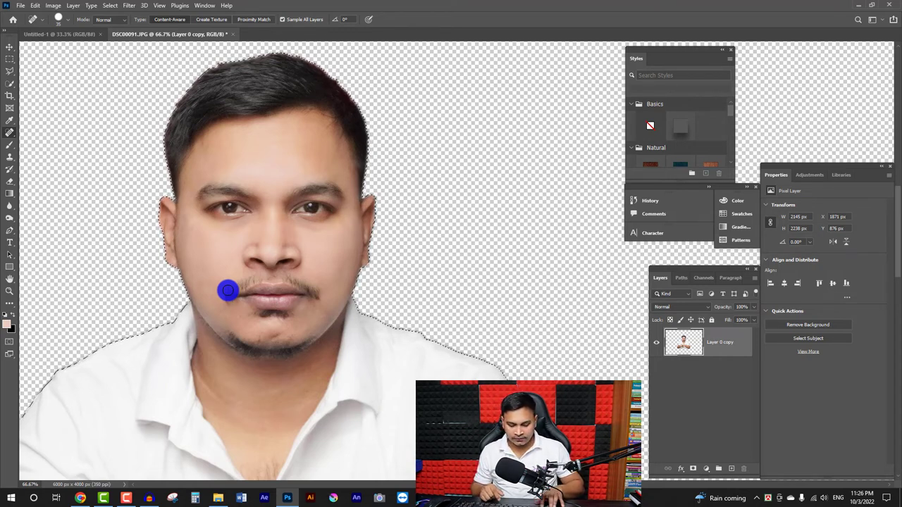
- Assign F12 to Image > Selective Color in Keyboard Shortcuts, taking it from File > Revert
key(ctrl+alt+shift+k)
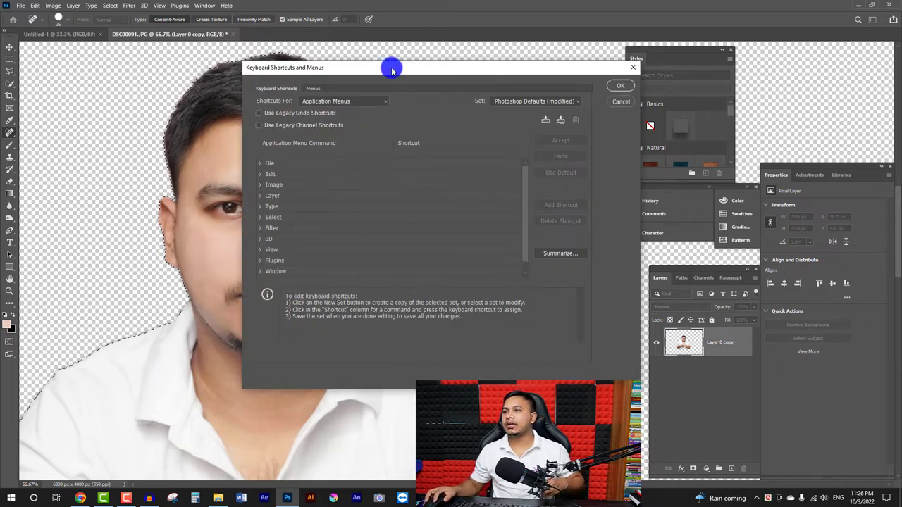
drag(376, 81, 342, 78)
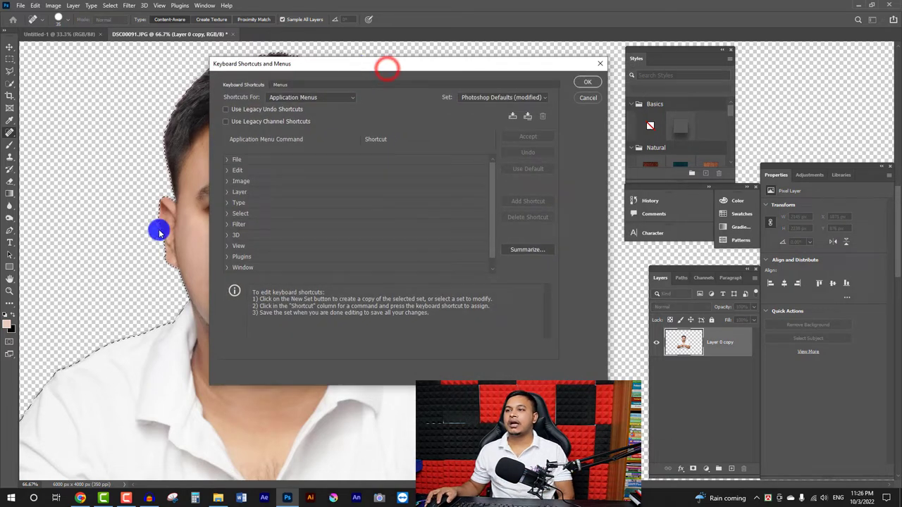
click(231, 184)
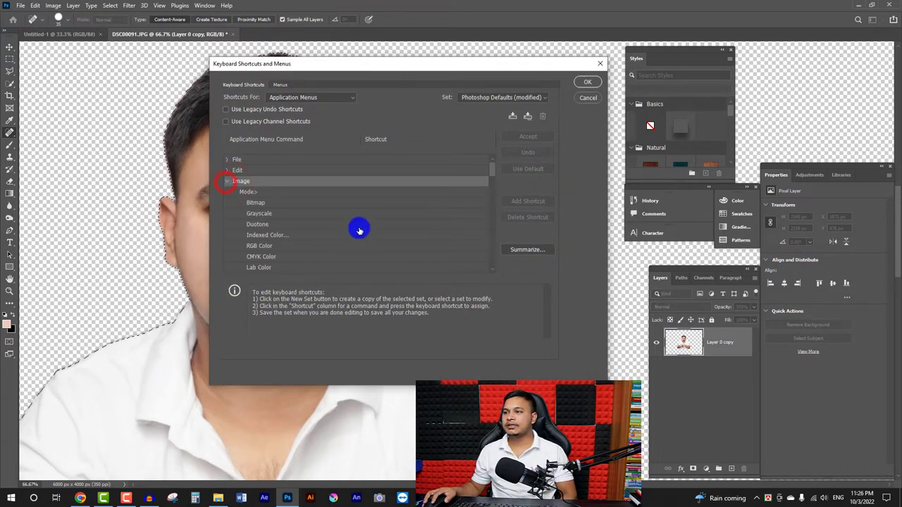
mouse_move(492, 175)
mouse_down()
mouse_move(503, 258)
mouse_move(498, 210)
mouse_up()
click(268, 199)
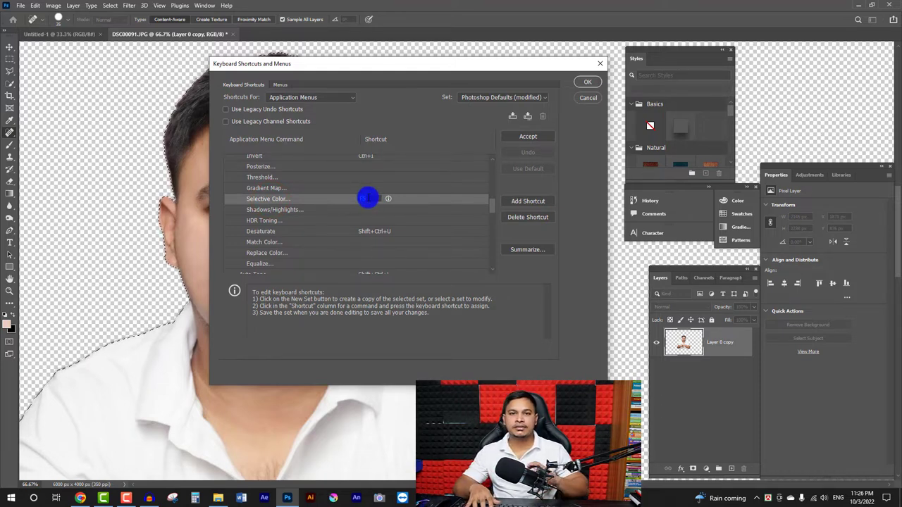
key(F12)
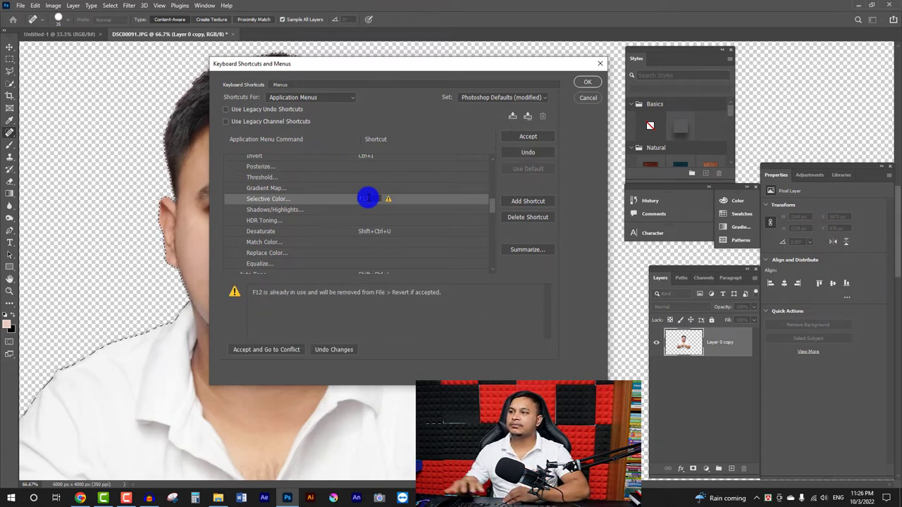
click(588, 82)
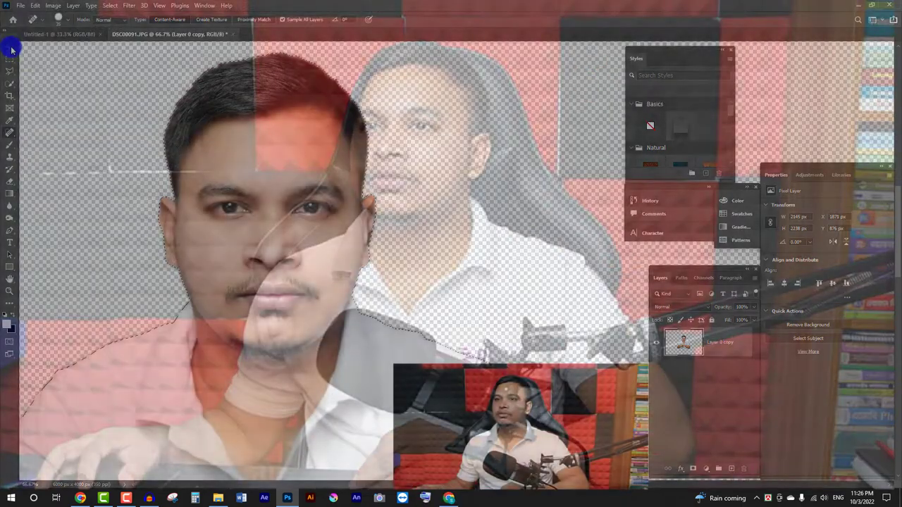
- Apply Selective Color via F12 with Whites Black +29% and Reds Black +15%
click(10, 47)
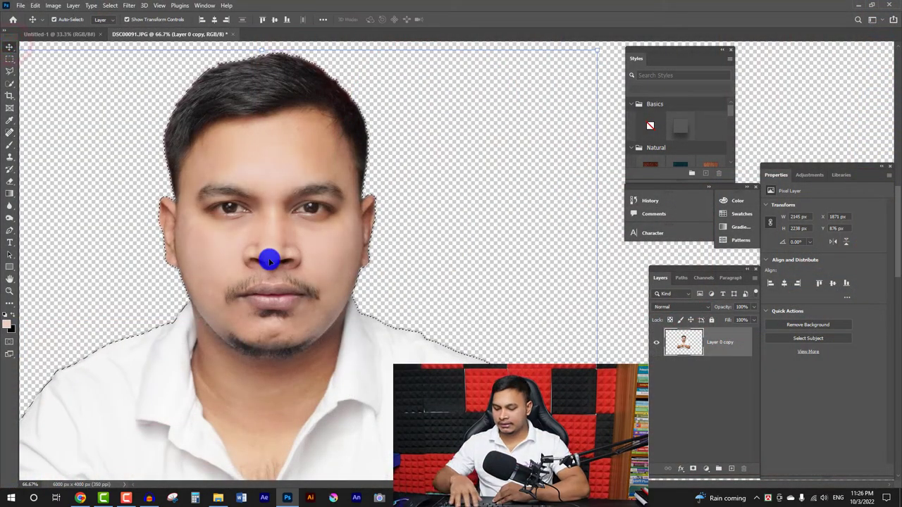
key(F12)
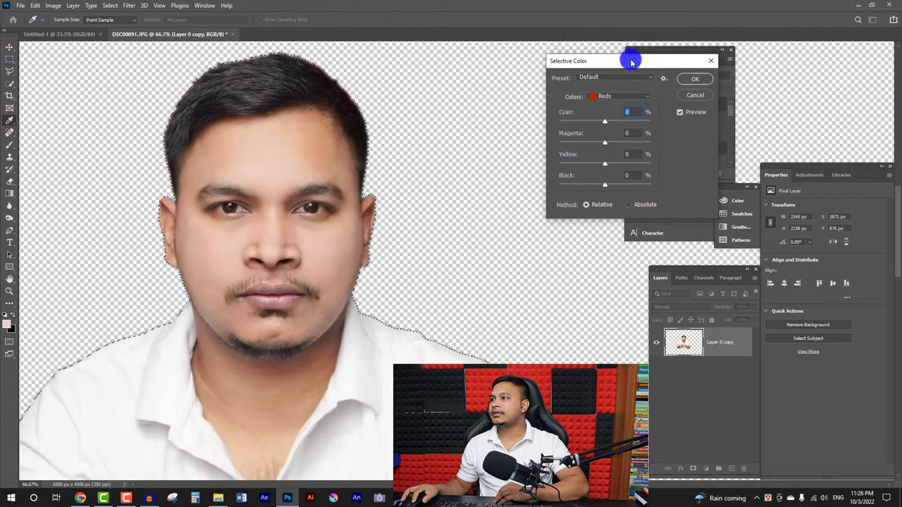
drag(631, 63, 514, 70)
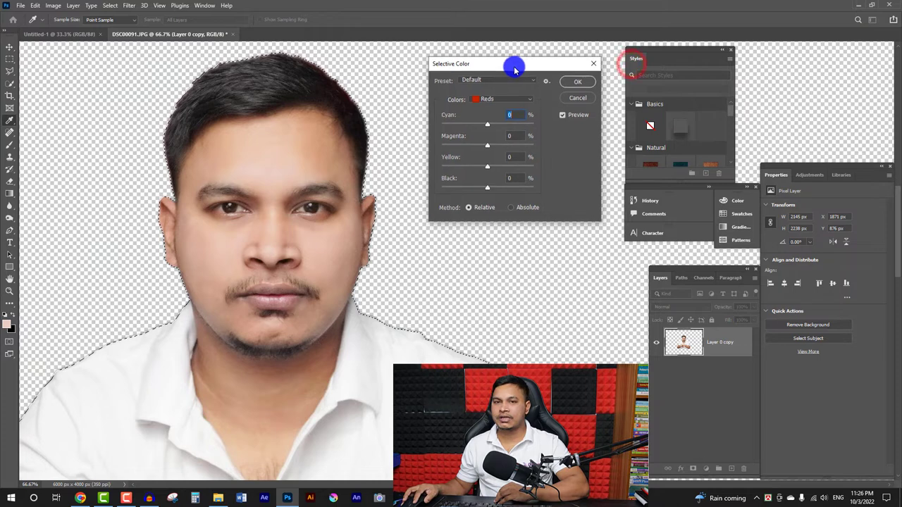
click(497, 103)
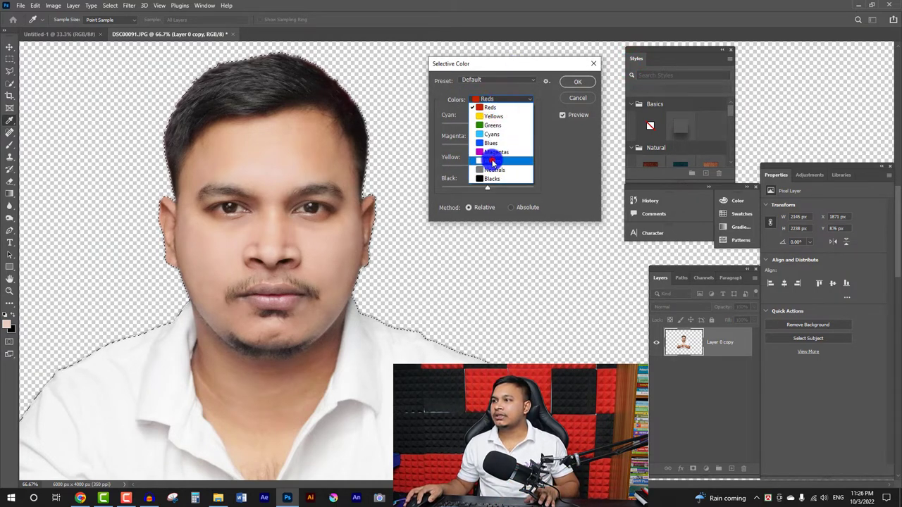
click(492, 162)
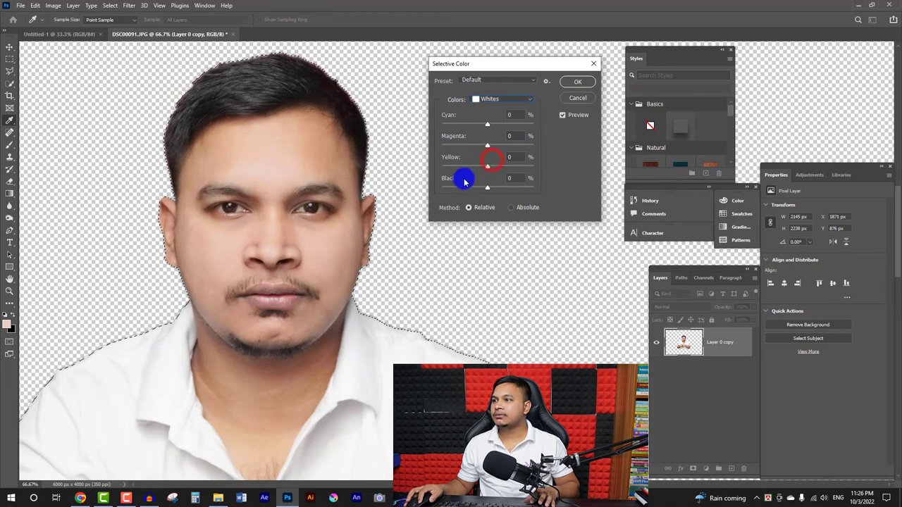
click(501, 191)
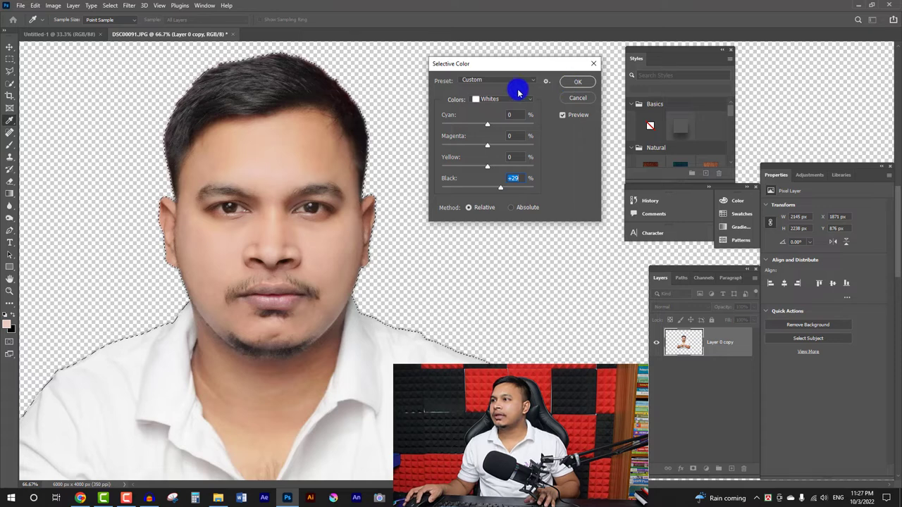
click(499, 98)
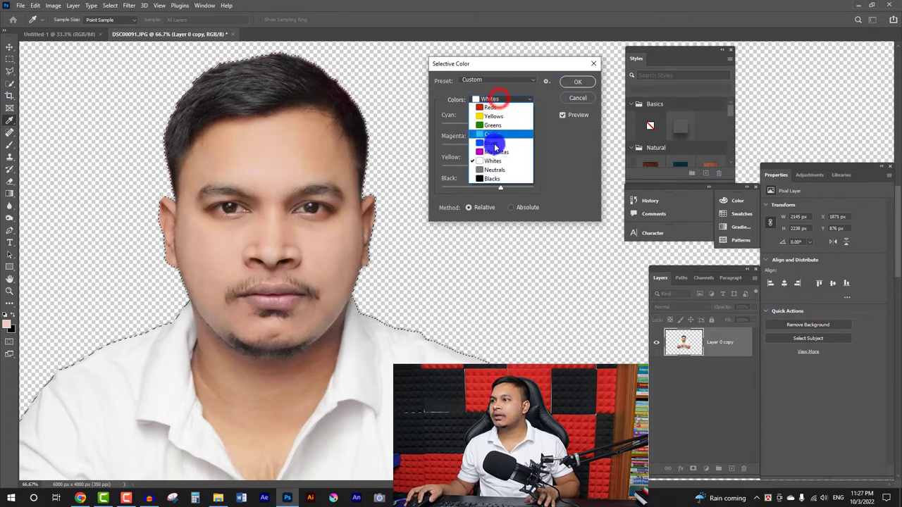
click(488, 108)
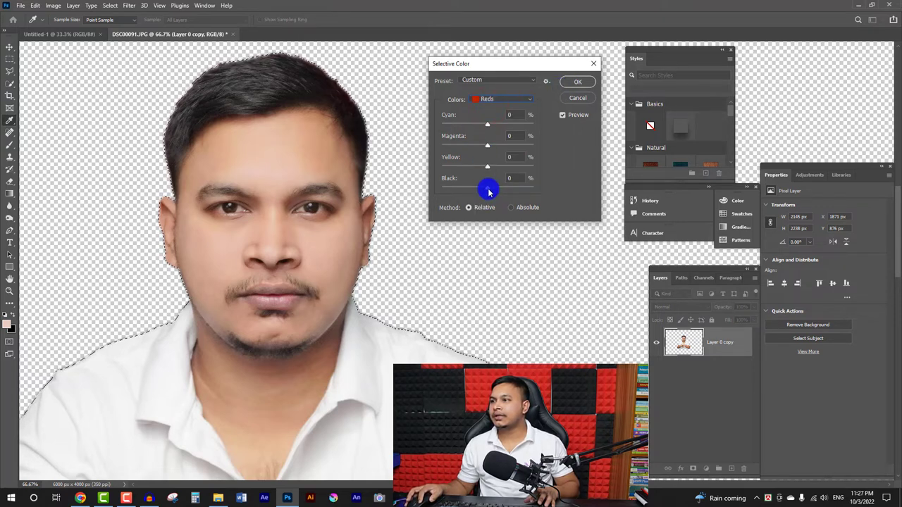
click(496, 191)
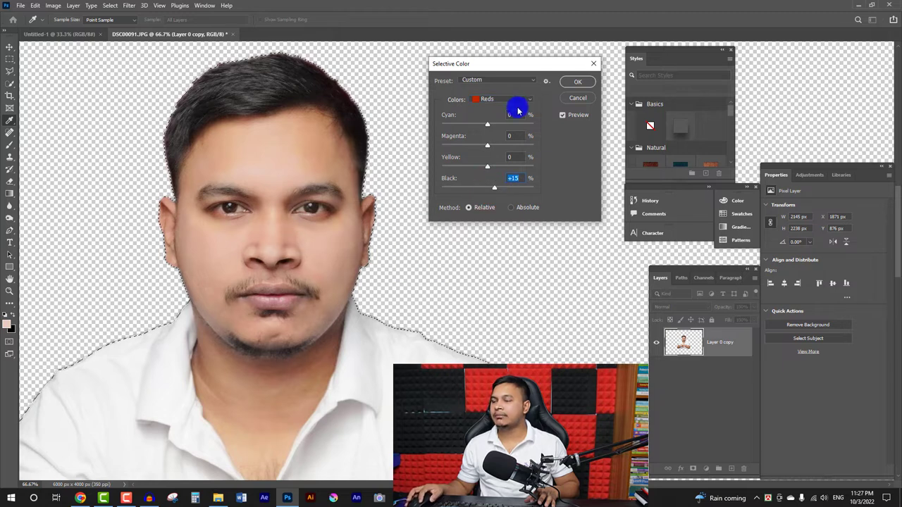
click(577, 82)
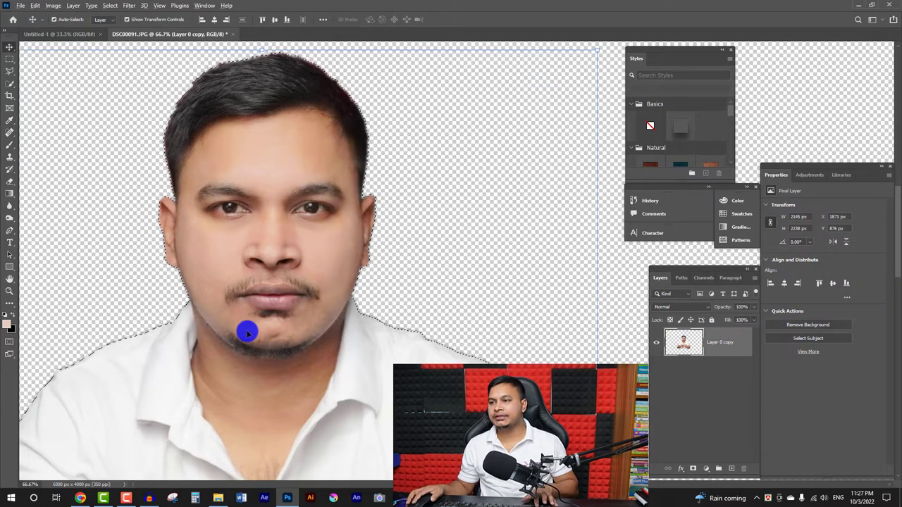
- Zoom out to show the whole photo, deselect the man and pick the Crop tool
scroll(246, 330, down, 3)
drag(295, 335, 334, 244)
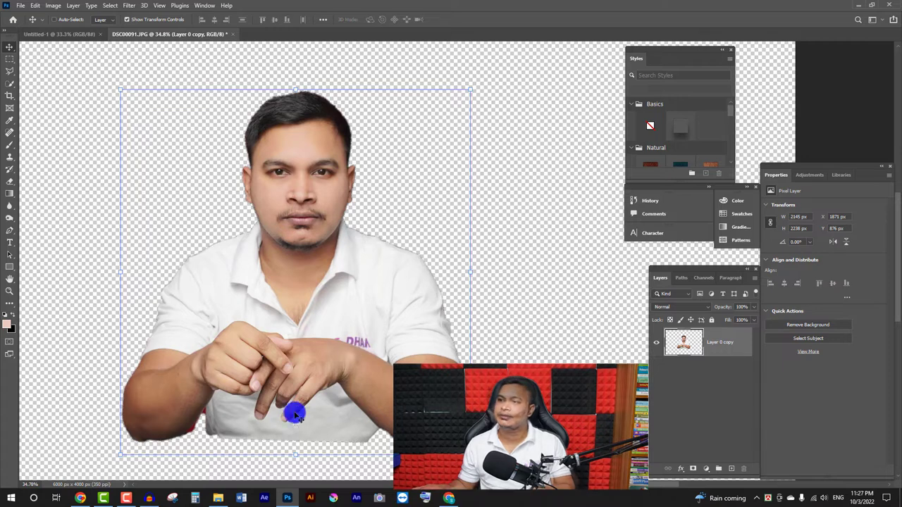
key(ctrl+d)
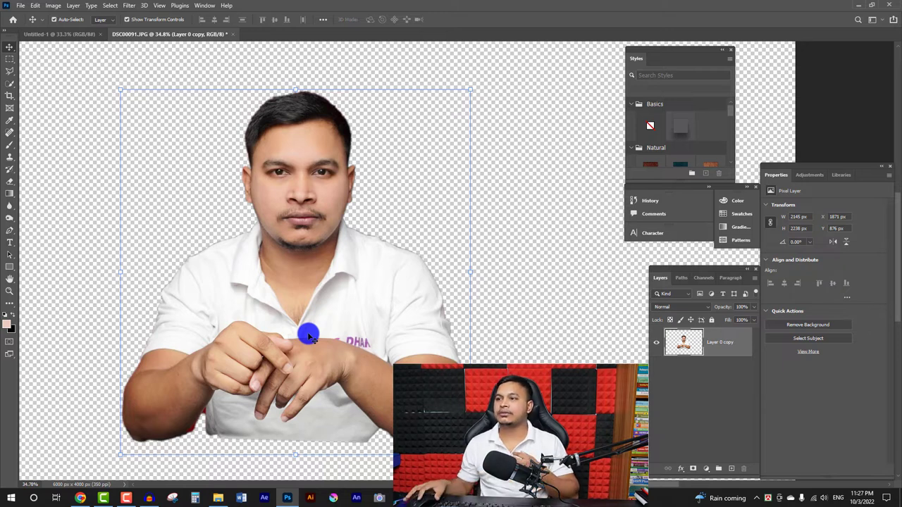
click(347, 240)
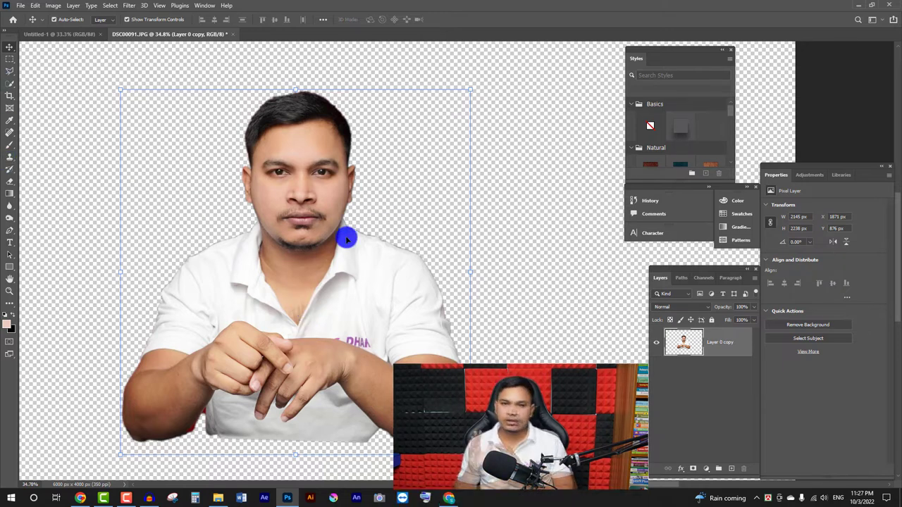
click(11, 95)
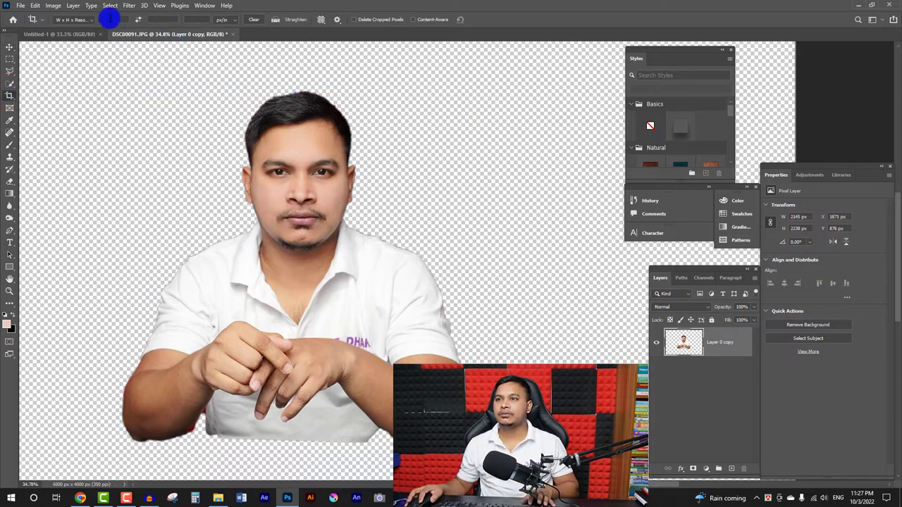
- Set the crop size to 1.6 × 1.9 in at 300 px/in
click(109, 17)
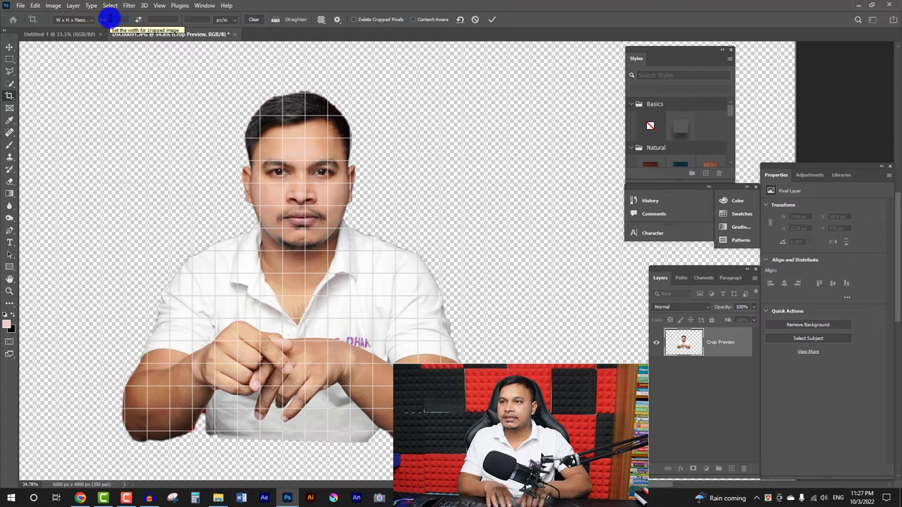
key(Tab)
text(1)
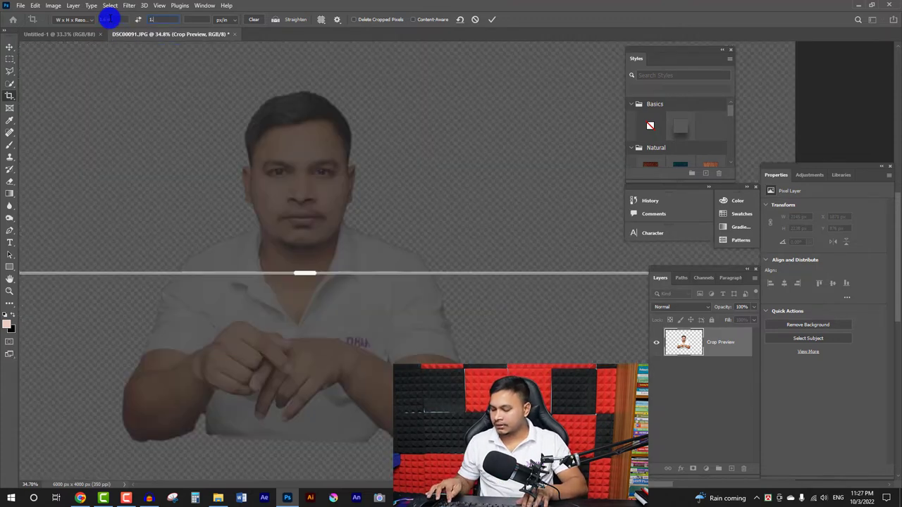
text(.9)
key(Tab)
text(300)
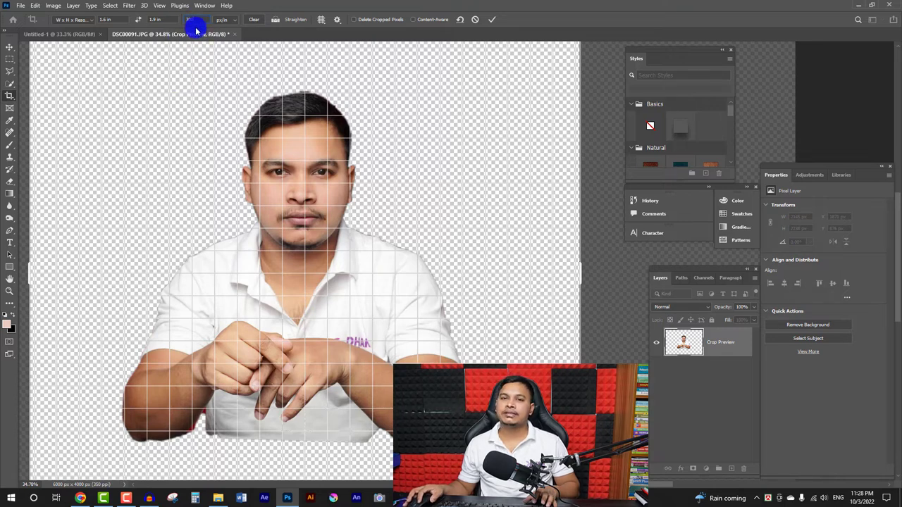
click(220, 32)
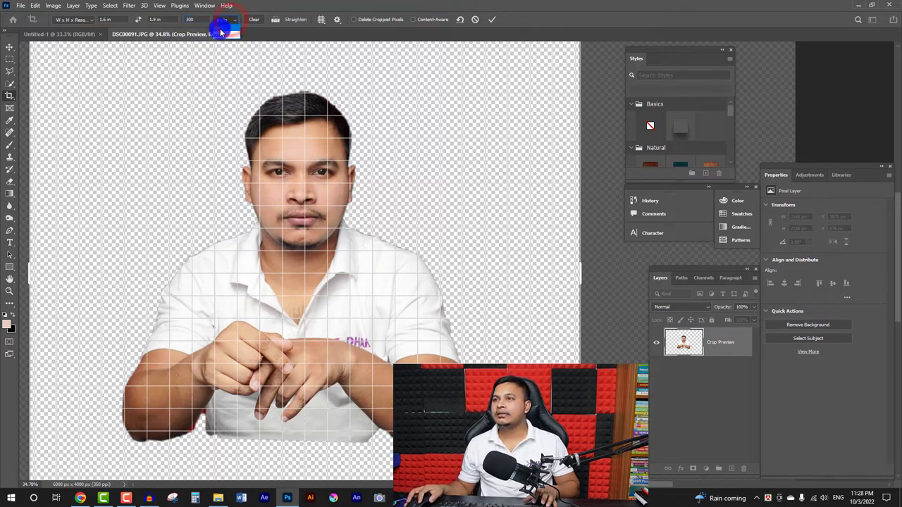
click(221, 31)
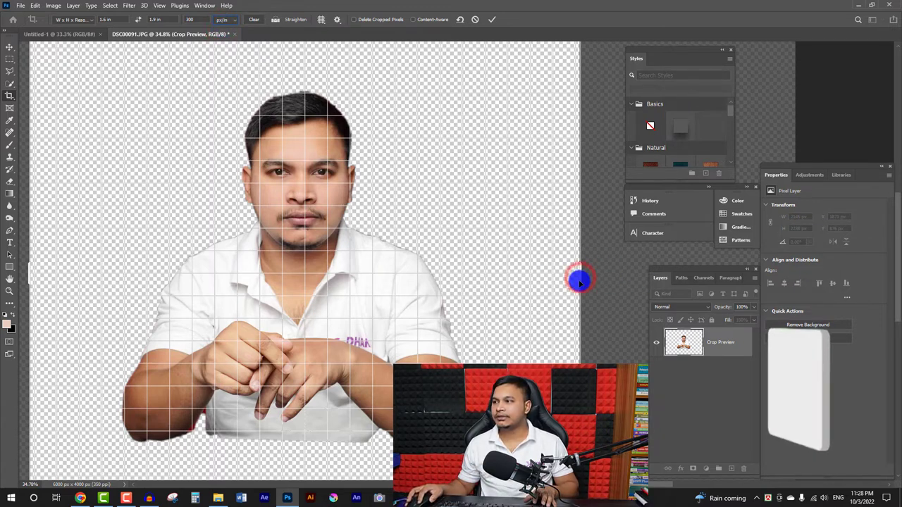
- Adjust the crop frame and photo position to frame the man's head and shoulders
drag(582, 281, 515, 280)
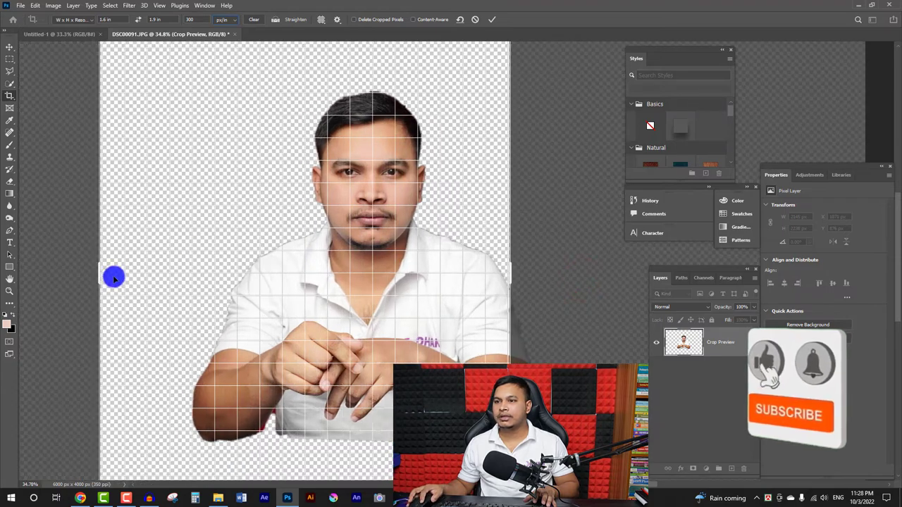
drag(101, 275, 176, 272)
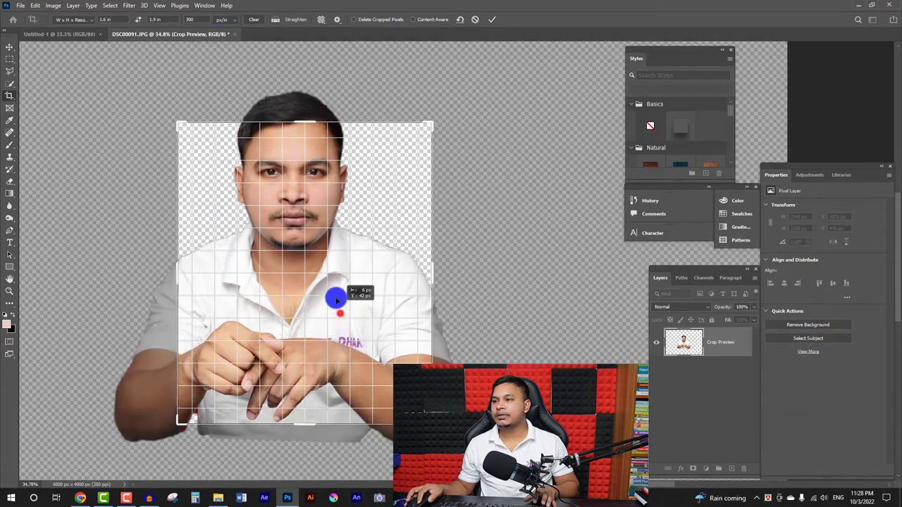
mouse_move(337, 296)
mouse_down()
mouse_move(347, 362)
mouse_move(381, 345)
mouse_move(379, 362)
mouse_up()
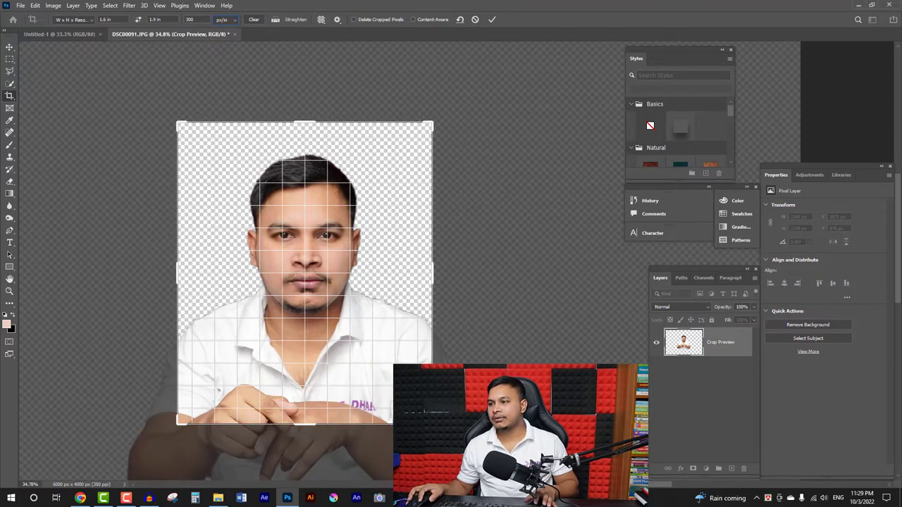
drag(432, 425, 422, 411)
drag(387, 387, 374, 380)
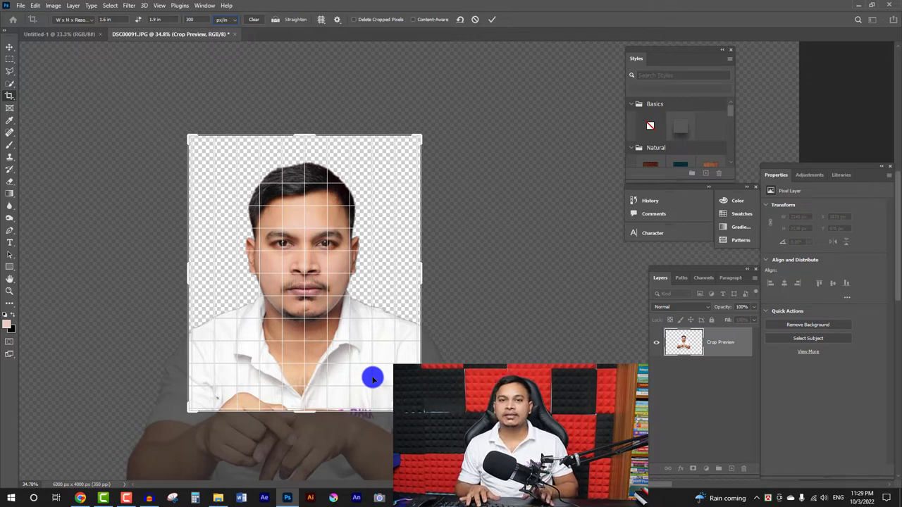
- Commit the crop and lasso-select the hand at the bottom edge
key(Return)
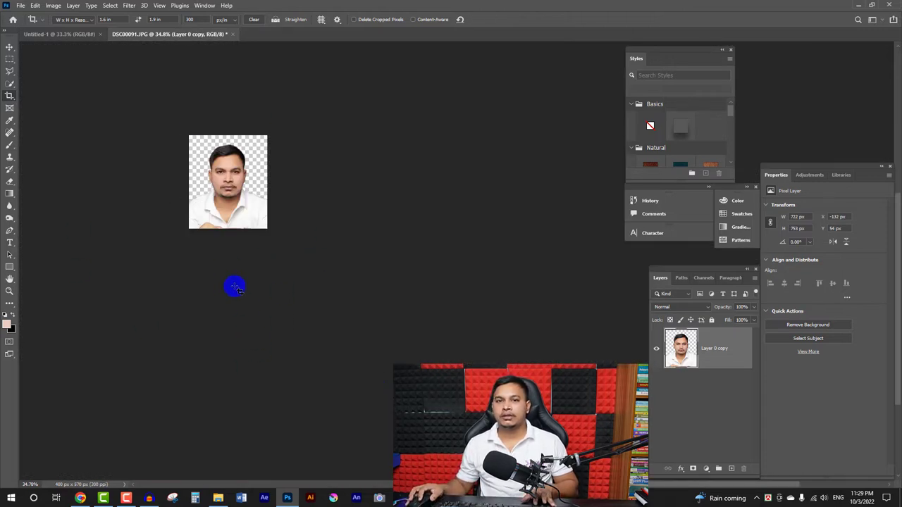
key(l)
alt+scroll(232, 202, up, 4)
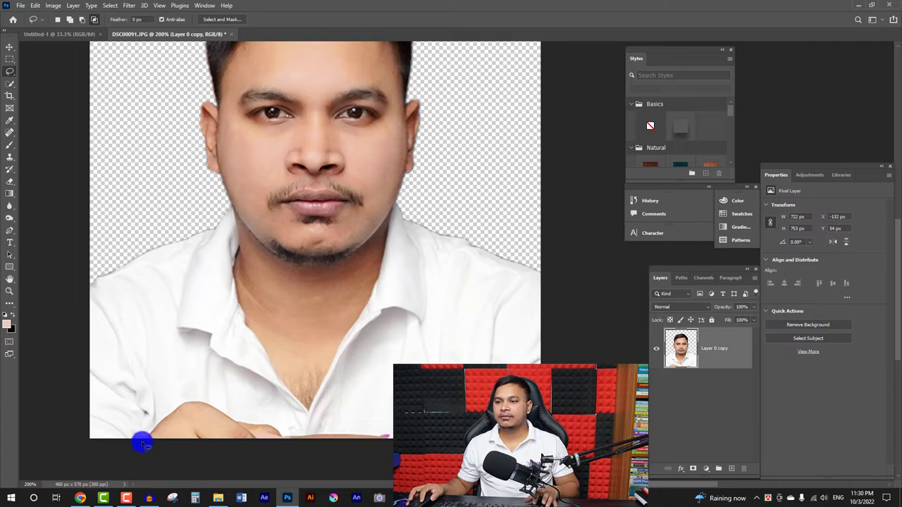
mouse_move(143, 437)
mouse_down()
mouse_move(274, 420)
mouse_move(381, 432)
mouse_up()
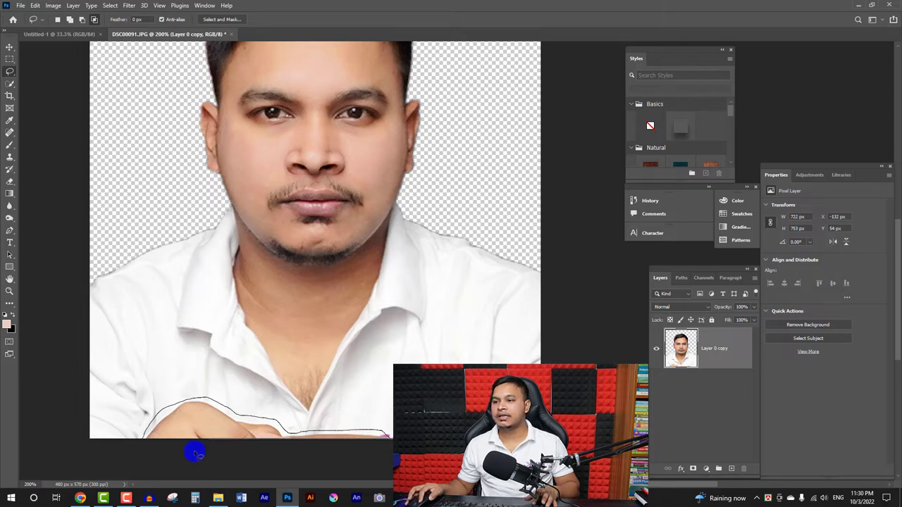
drag(144, 443, 143, 443)
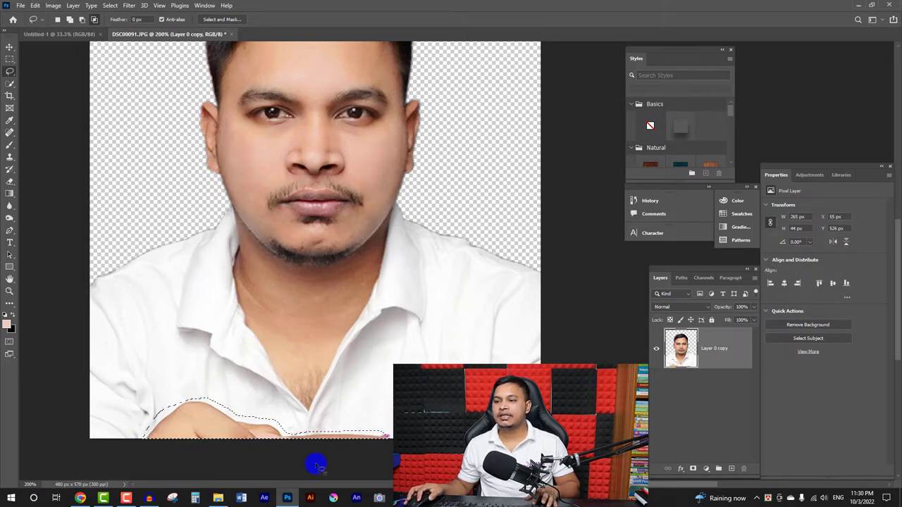
- Fill the hand selection with white sampled from the shirt, then deselect and view the whole portrait
click(10, 327)
click(195, 371)
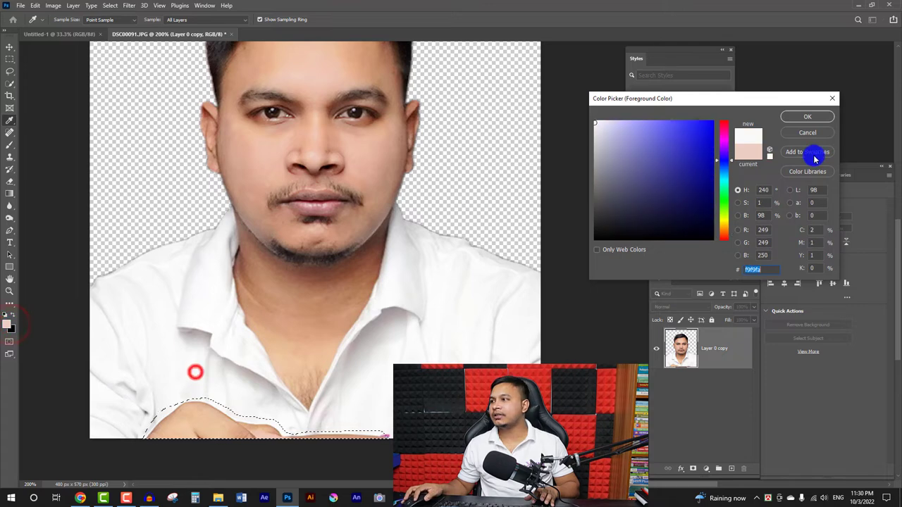
click(804, 117)
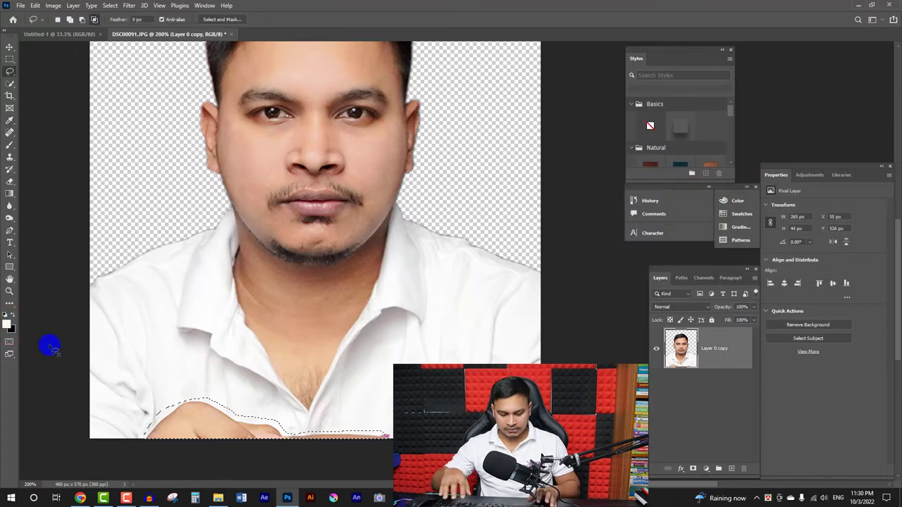
key(alt+BackSpace)
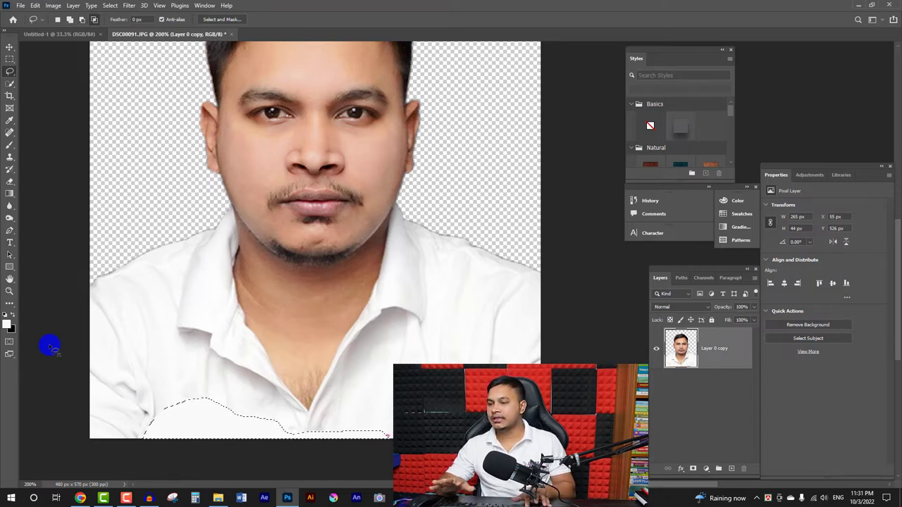
key(ctrl+d)
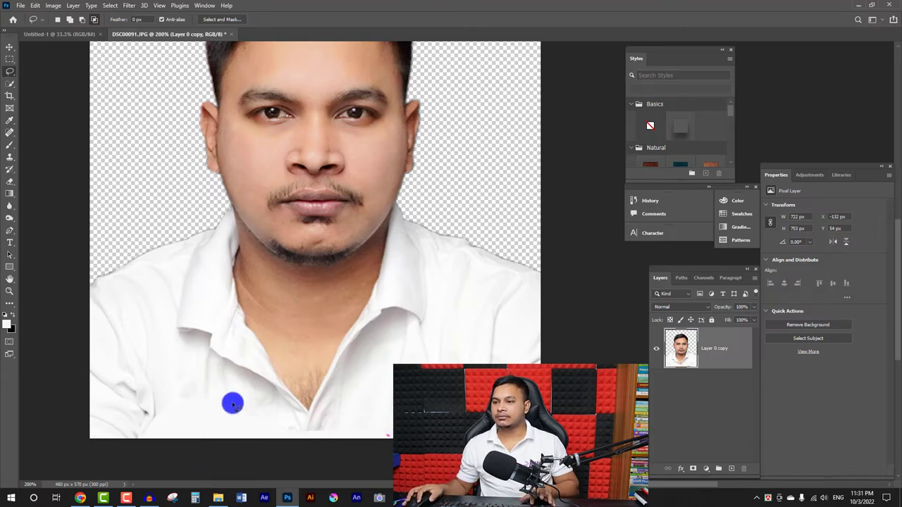
scroll(322, 343, down, 3)
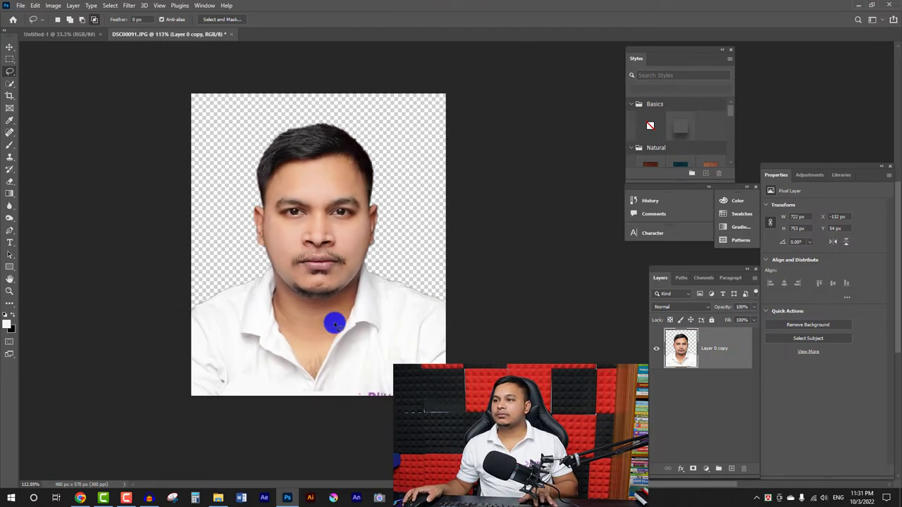
drag(367, 285, 348, 299)
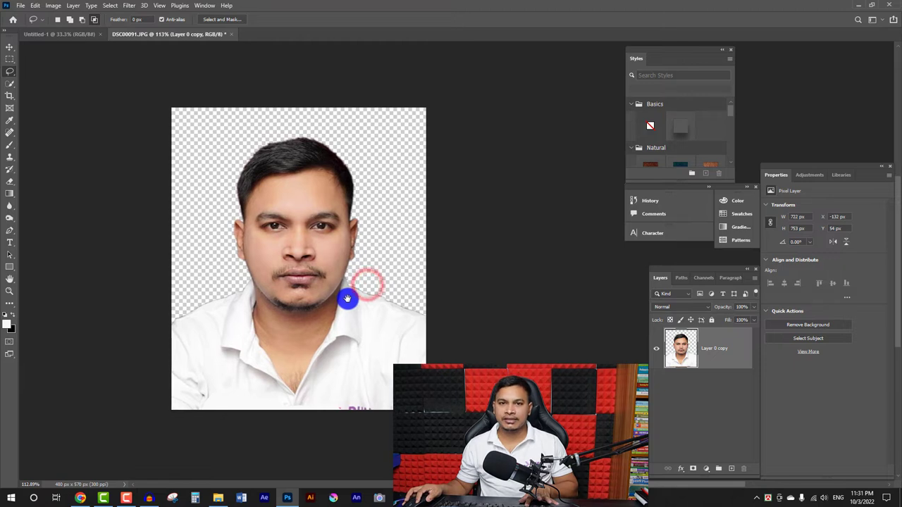
- Add a new layer beneath the portrait and fill it white
click(731, 469)
drag(704, 348, 704, 426)
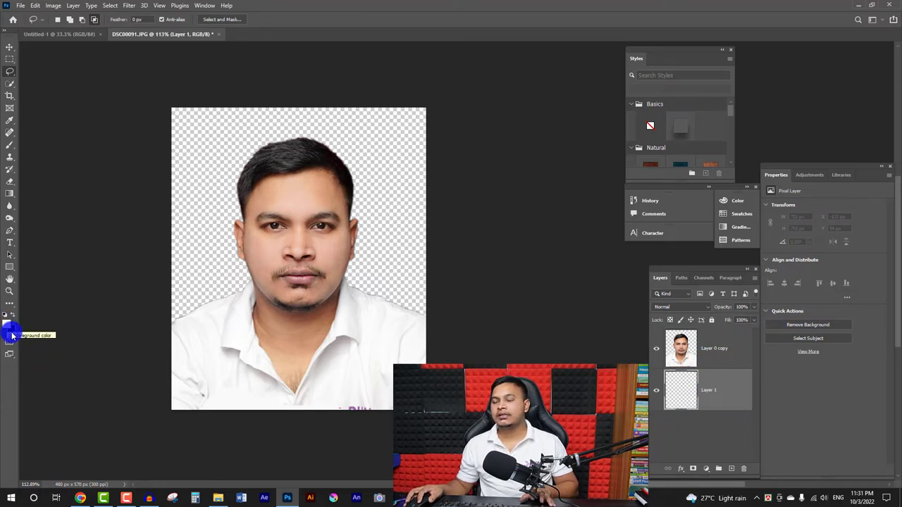
click(661, 399)
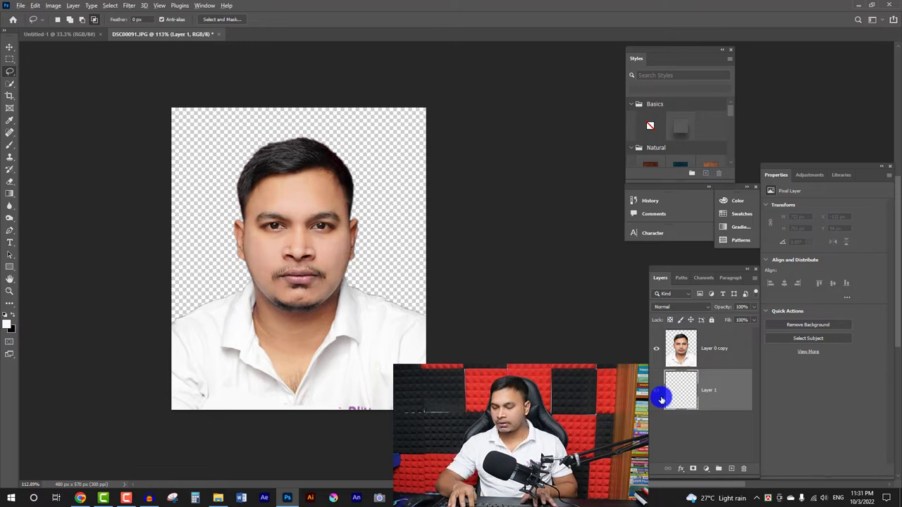
key(alt+BackSpace)
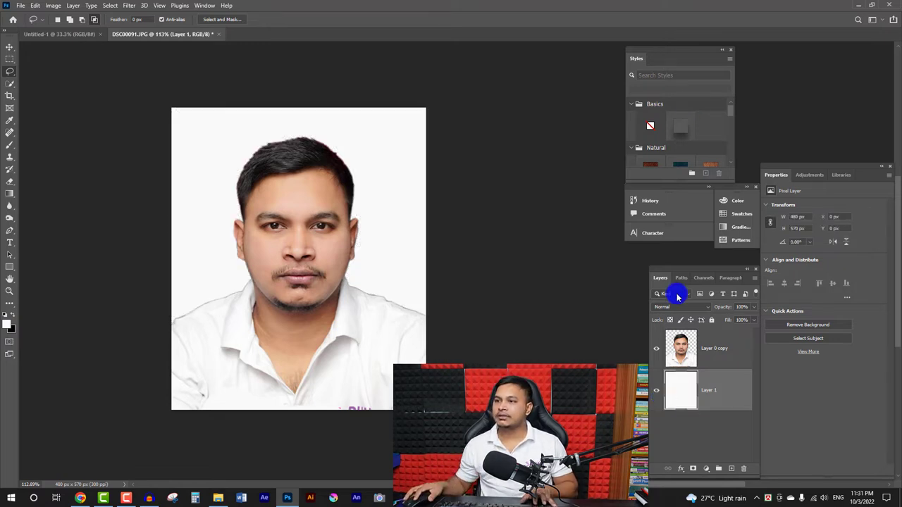
- Fill the background layer with blue #0000f5, then switch to Untitled-2
click(13, 326)
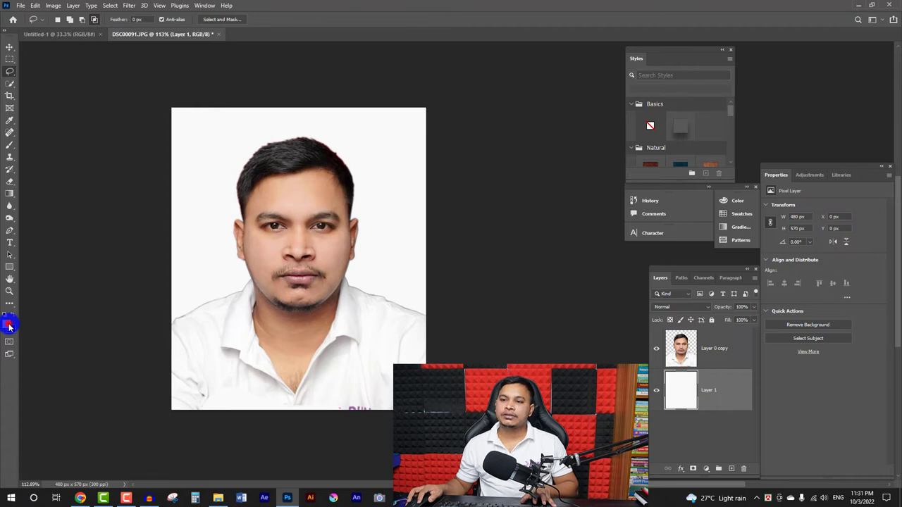
drag(698, 138, 713, 125)
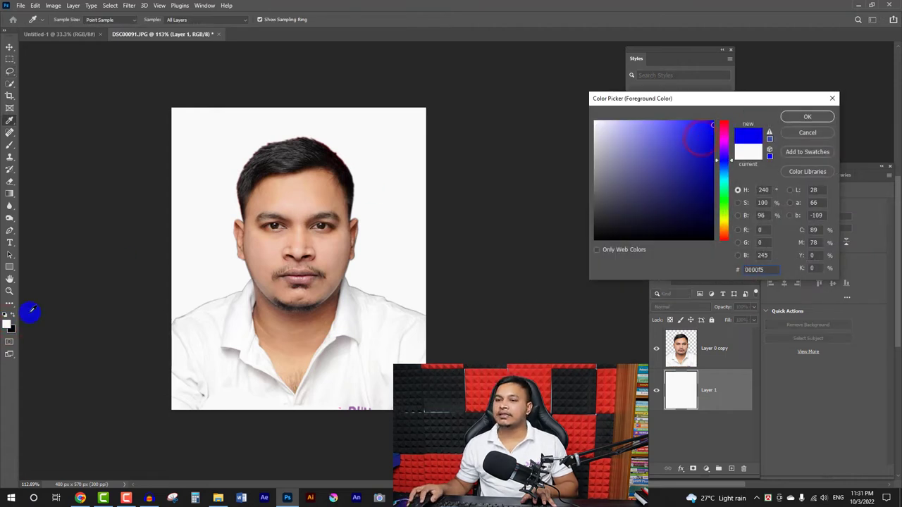
click(807, 116)
key(l)
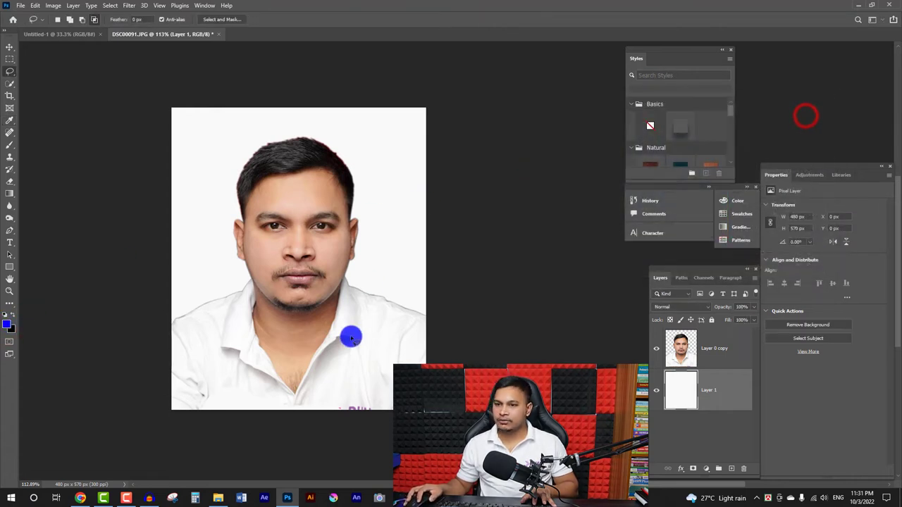
click(710, 391)
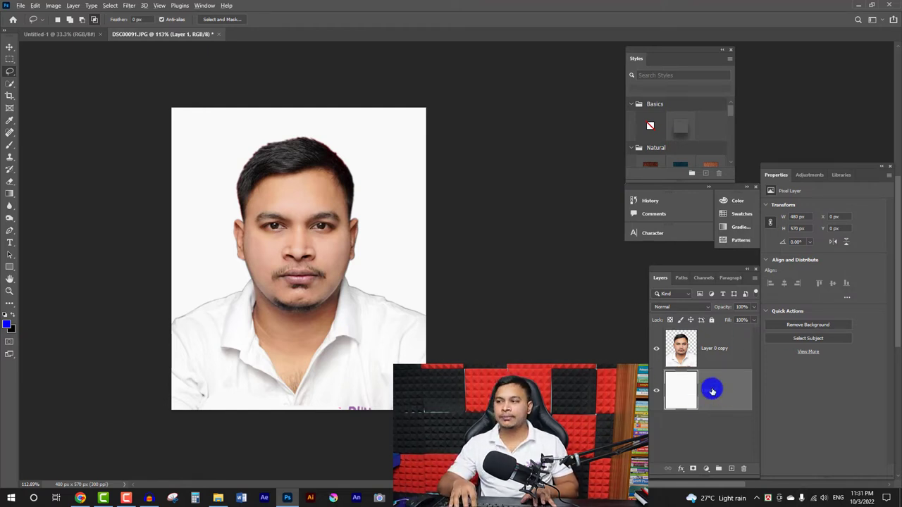
key(alt+BackSpace)
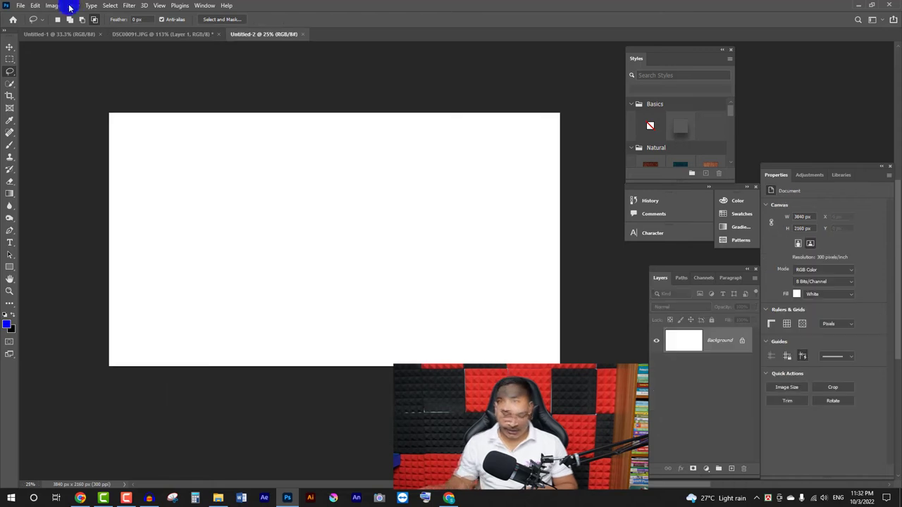
click(53, 6)
mouse_move(71, 94)
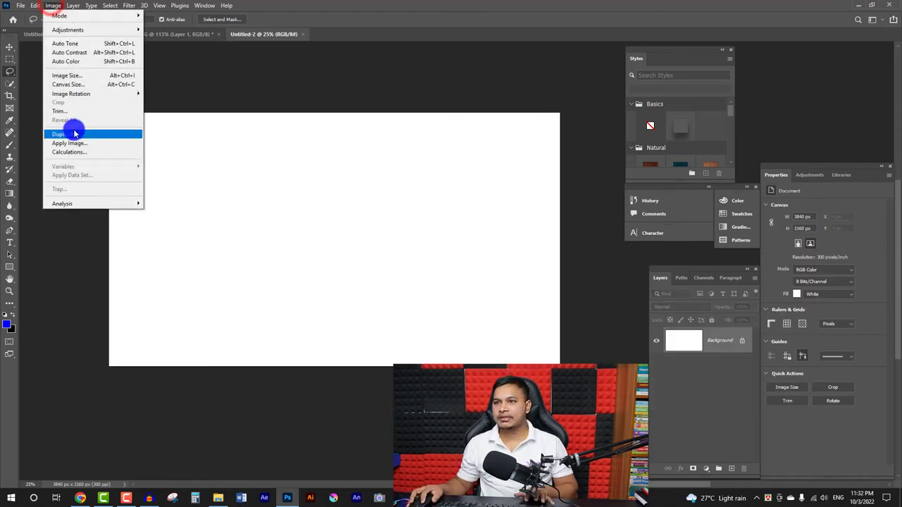
- Rotate Untitled-2 90° clockwise to portrait, then merge the photo with its blue background
click(81, 93)
click(164, 102)
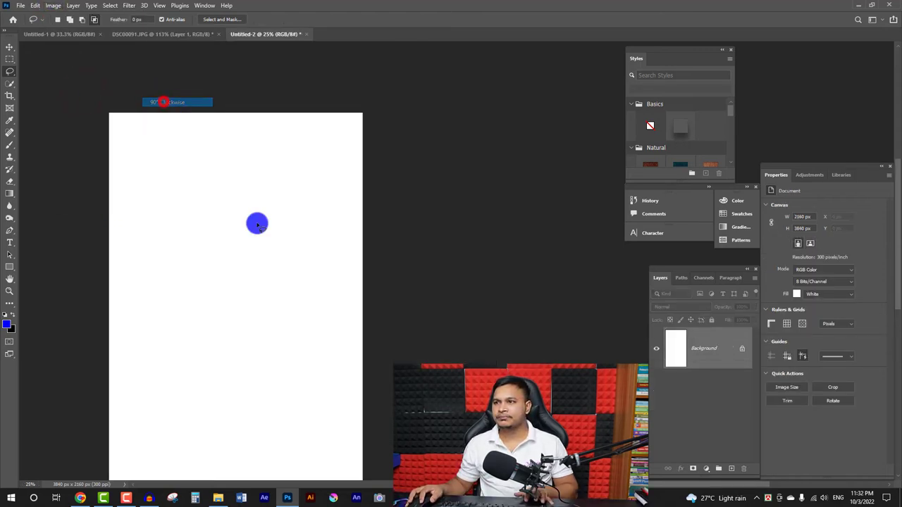
click(127, 33)
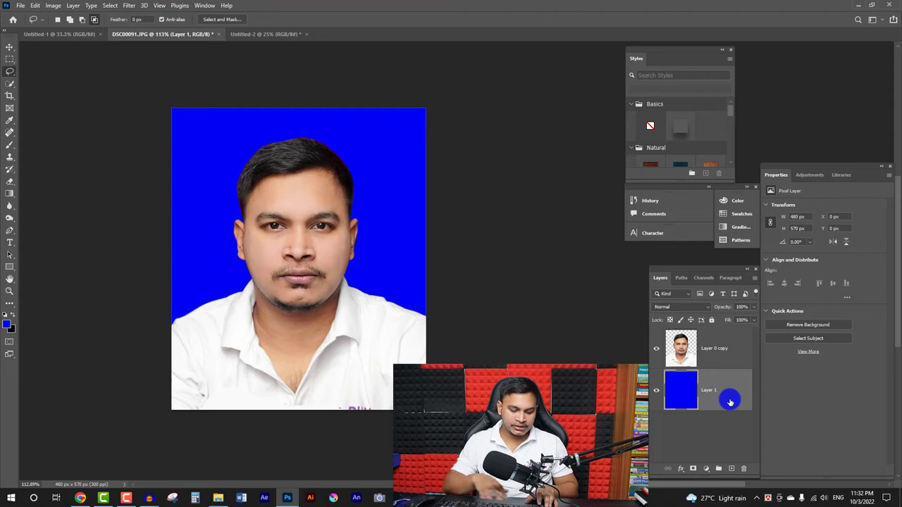
key(ctrl+shift+e)
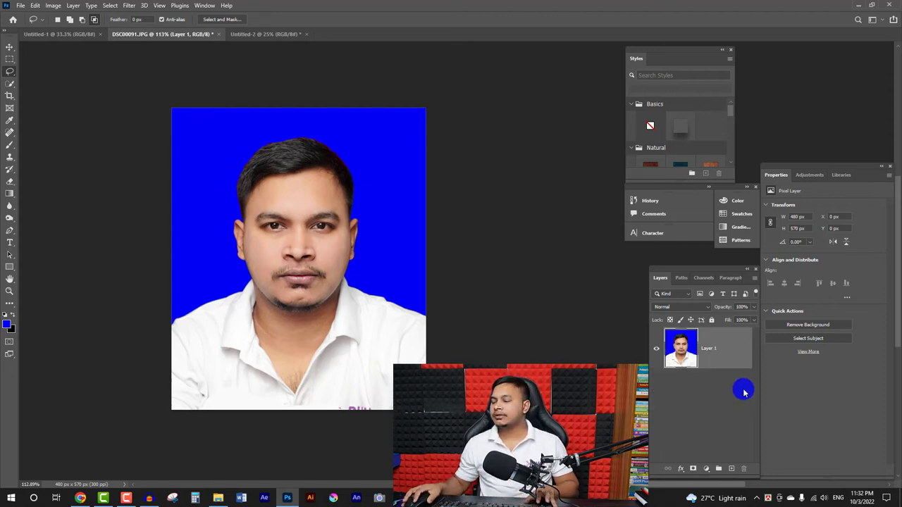
click(10, 47)
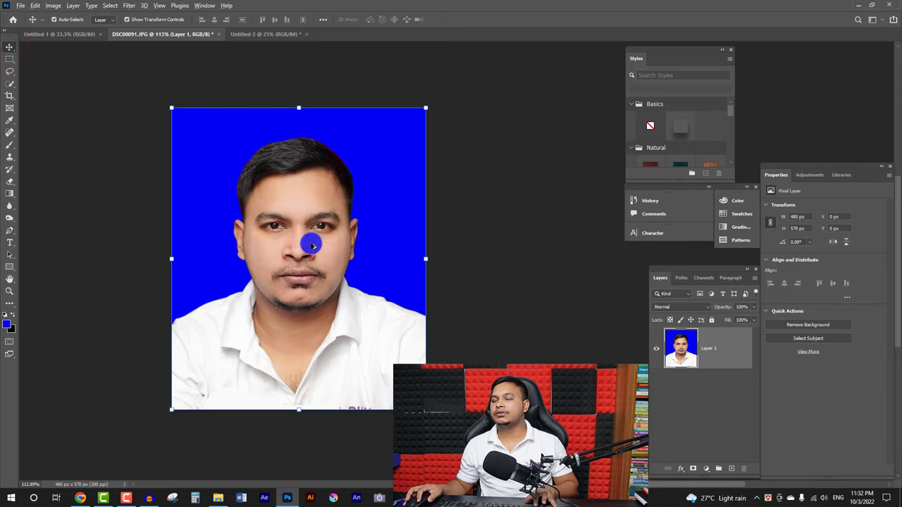
- Place the portrait at Untitled-2's top-left and Alt-drag copies into a row of four
drag(313, 245, 212, 153)
scroll(238, 212, up, 3)
mouse_move(222, 239)
mouse_down()
mouse_move(155, 182)
mouse_move(217, 197)
mouse_move(210, 201)
mouse_up()
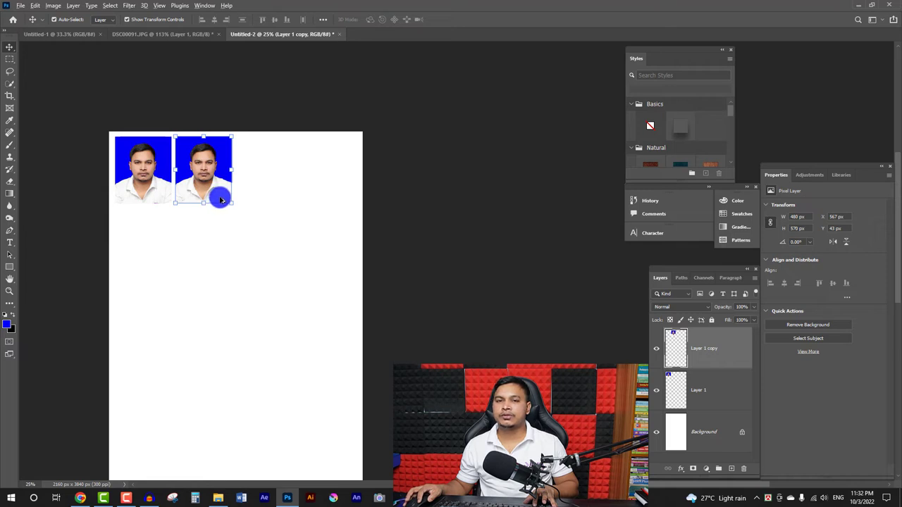
drag(222, 197, 343, 194)
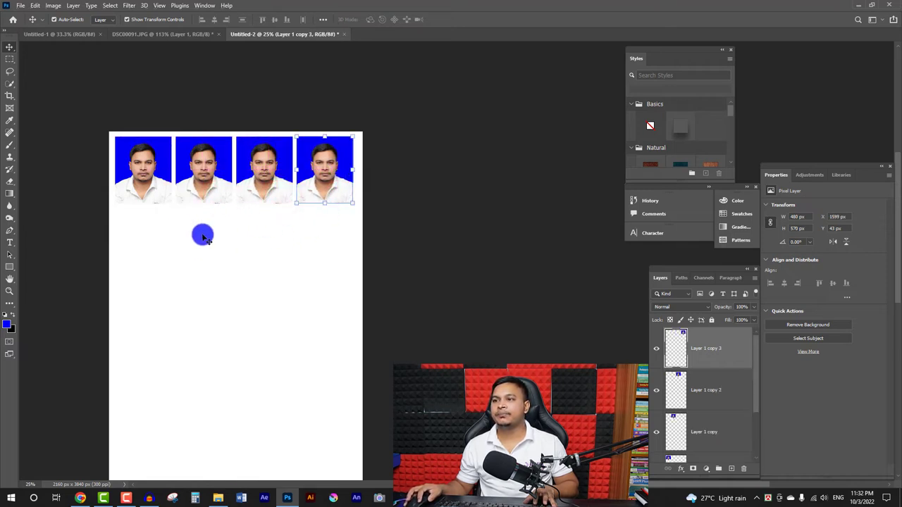
click(161, 185)
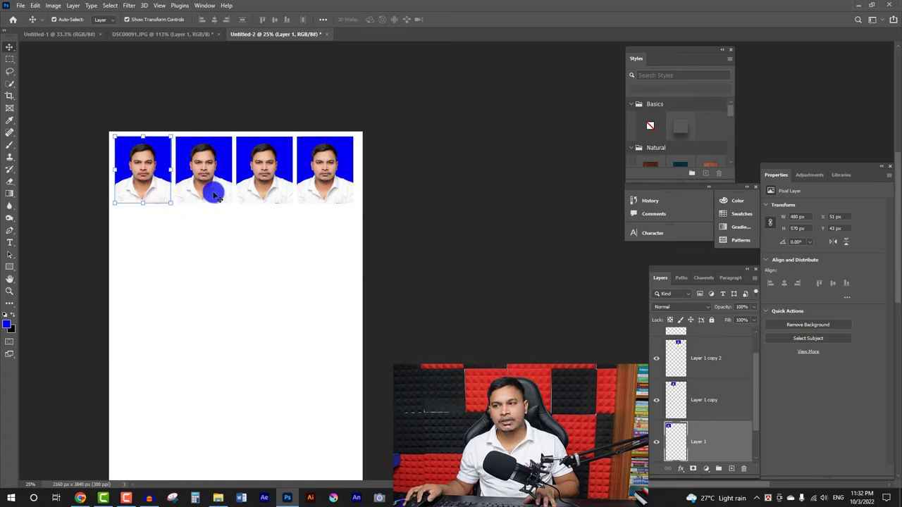
shift+click(211, 191)
shift+click(262, 186)
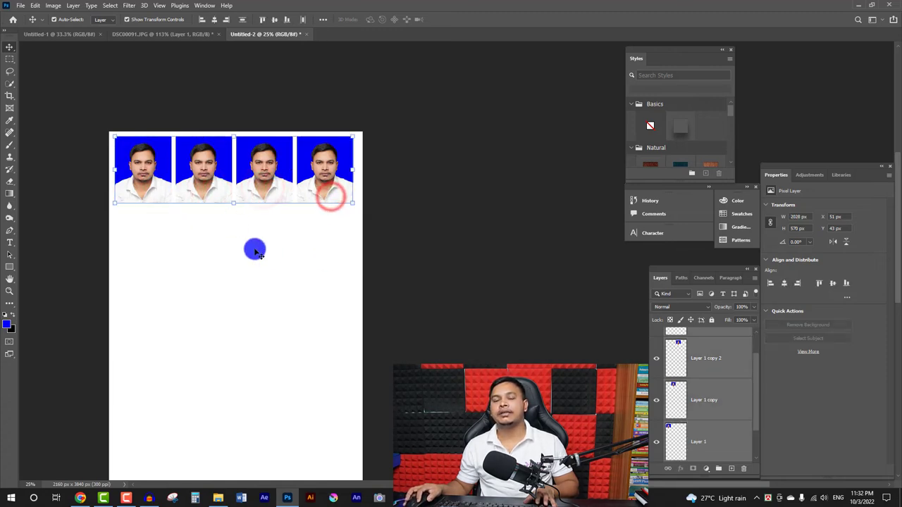